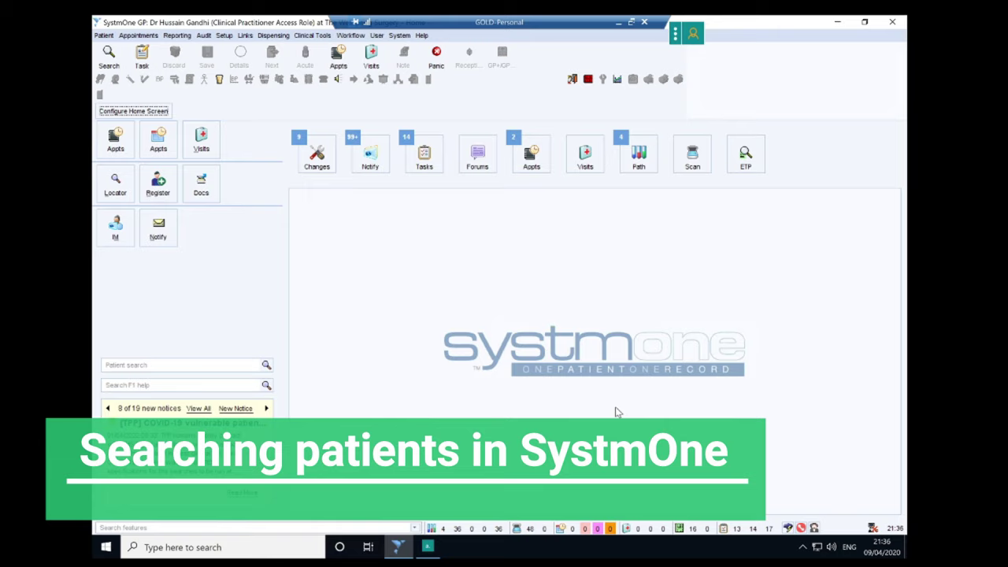
# - Bring up the quick patient search and close it without searching
pyautogui.click(107, 55)
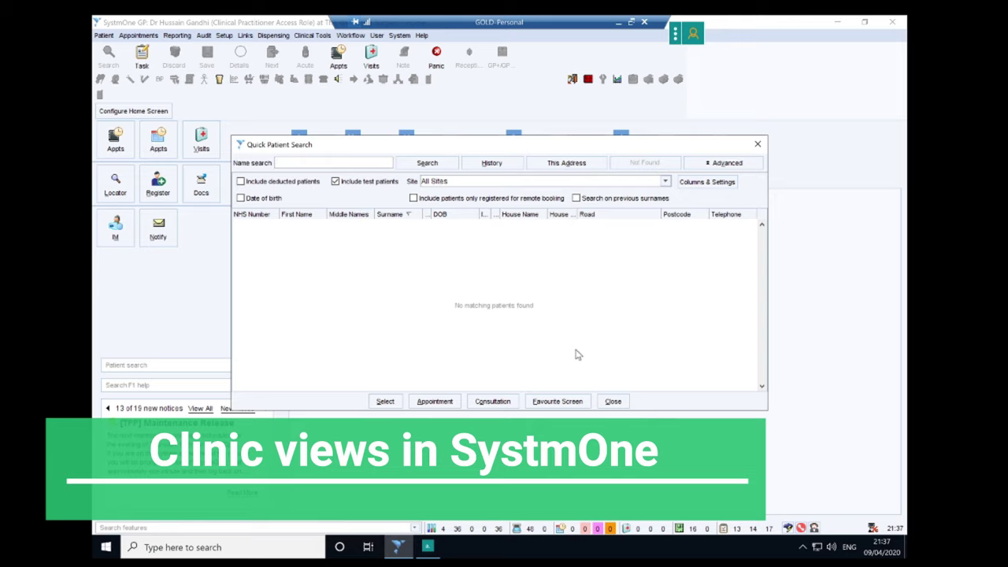
pyautogui.click(613, 402)
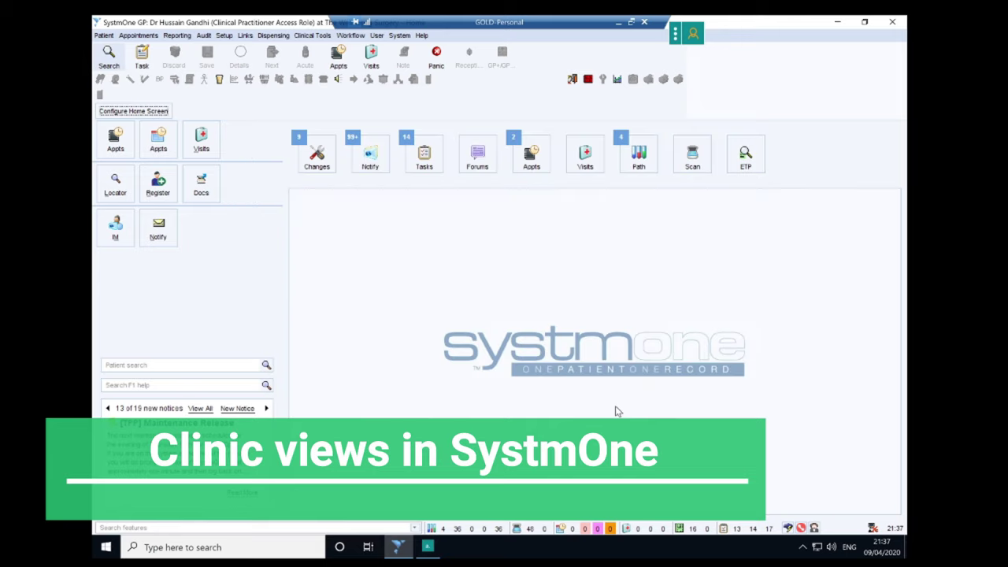
# - View the 11 April clinic in the Appointment Ledger and the Appointments Overview, and reopen its session from the overview
pyautogui.click(139, 36)
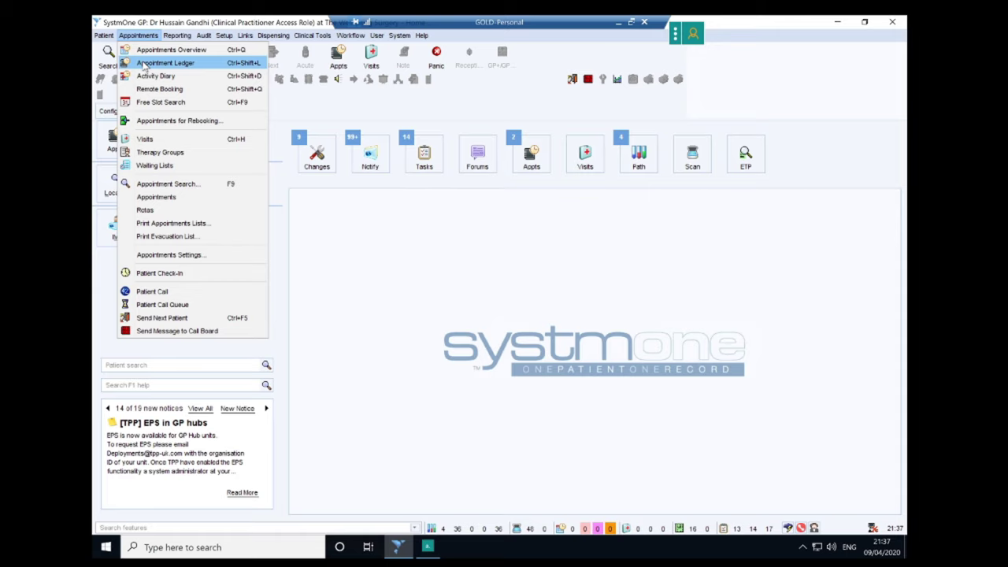
pyautogui.click(144, 63)
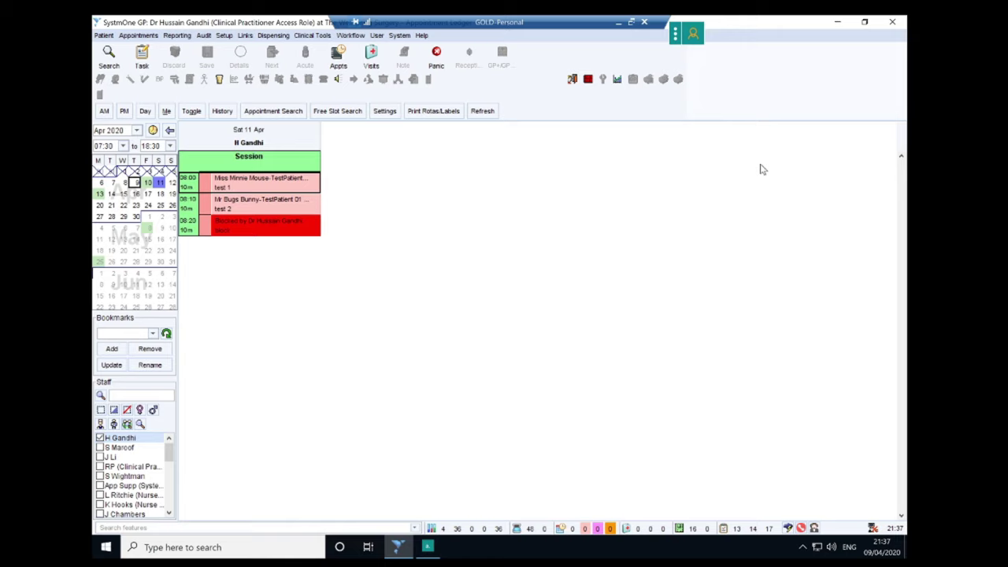
pyautogui.click(137, 36)
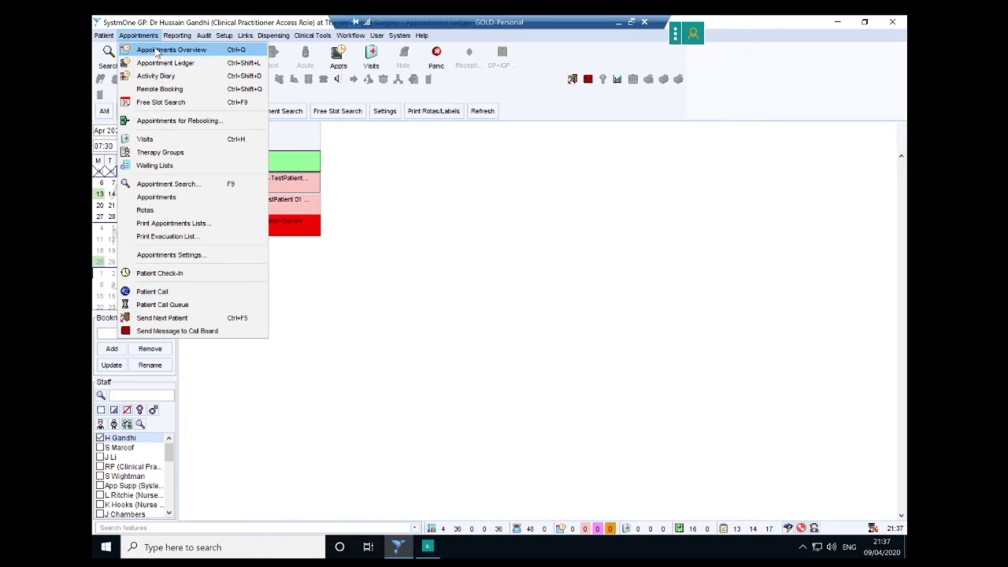
pyautogui.click(170, 49)
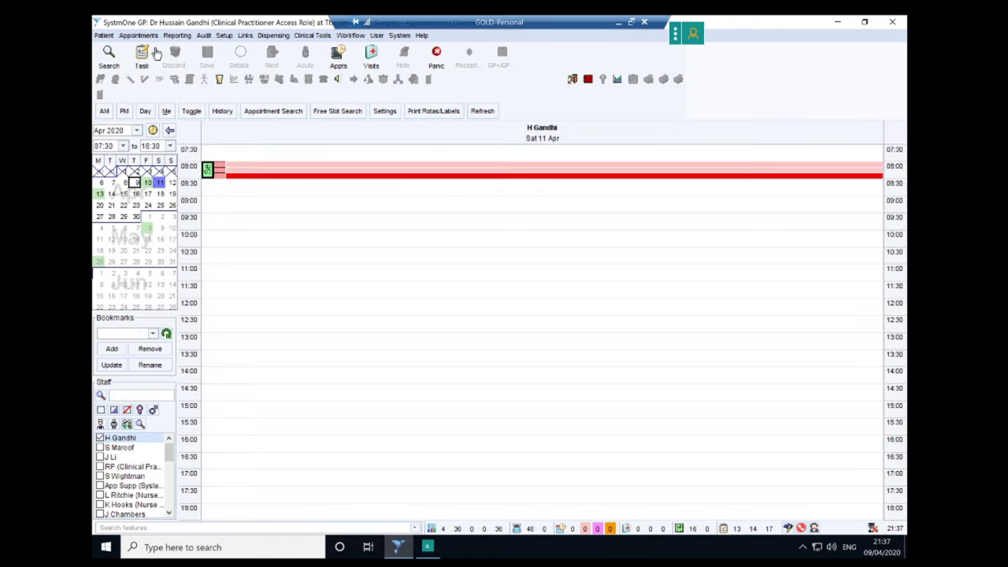
pyautogui.doubleClick(219, 170)
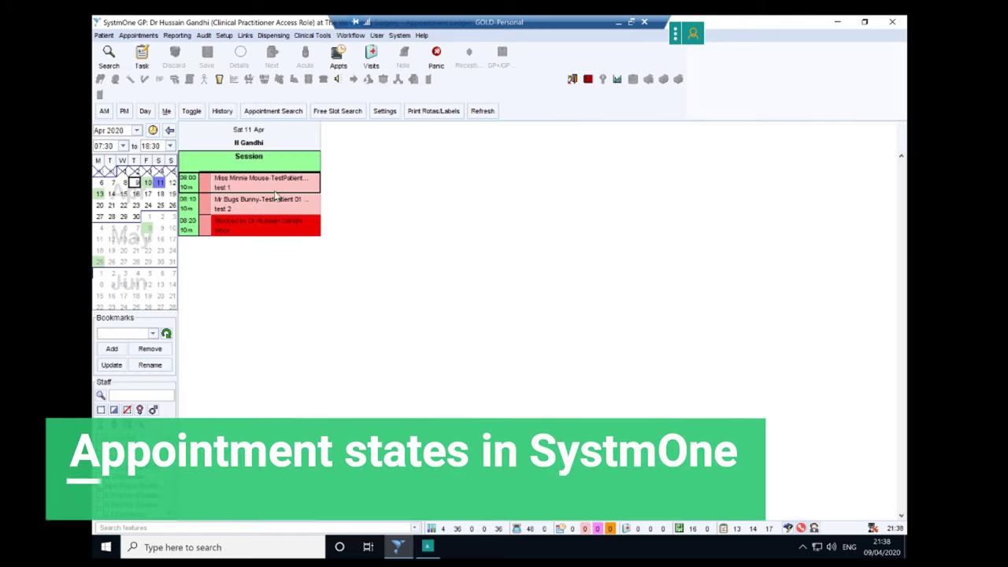
# - Mark the patient of the 08:00 appointment on 11 April as arrived, although the appointment is not for today
pyautogui.rightClick(270, 187)
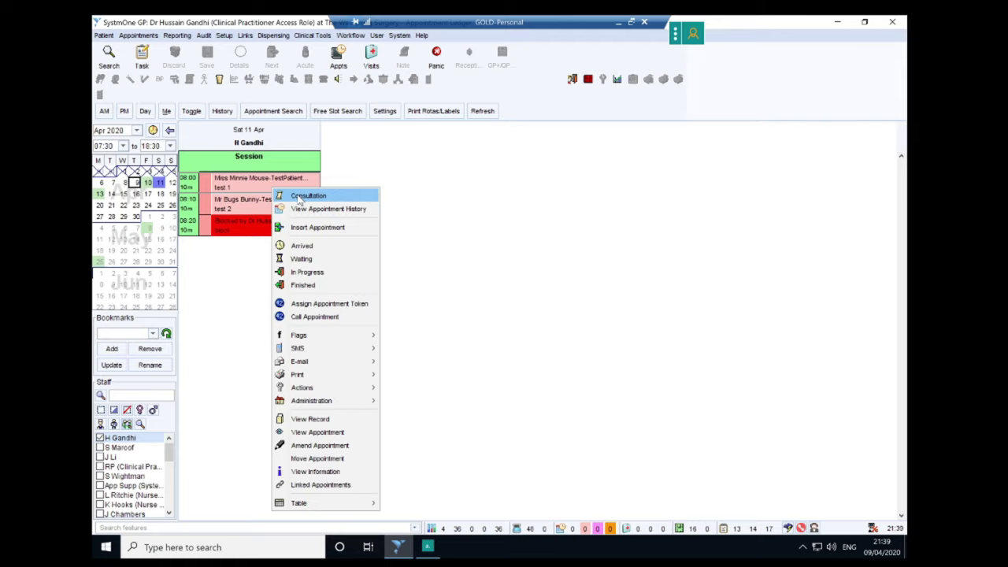
pyautogui.click(299, 246)
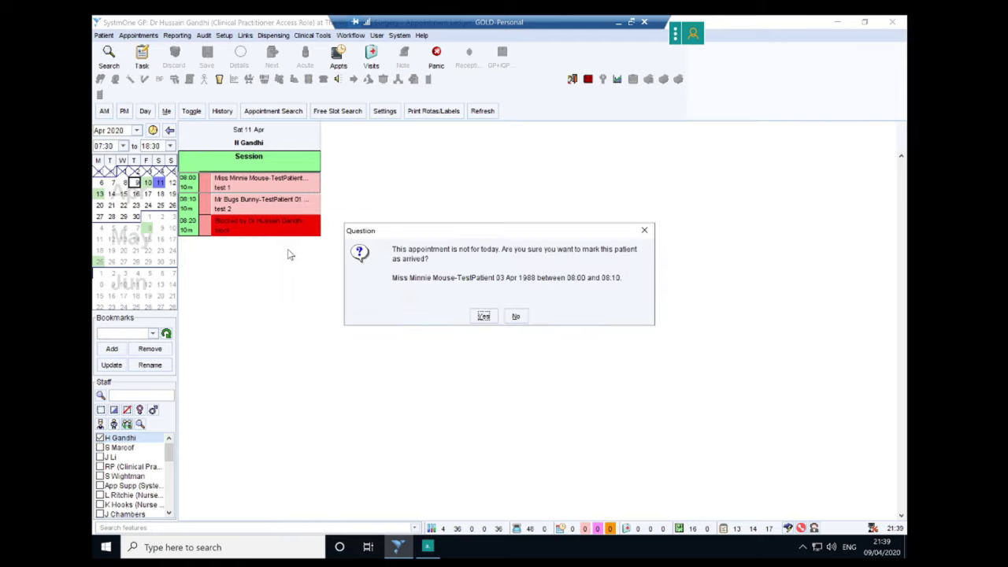
pyautogui.click(483, 316)
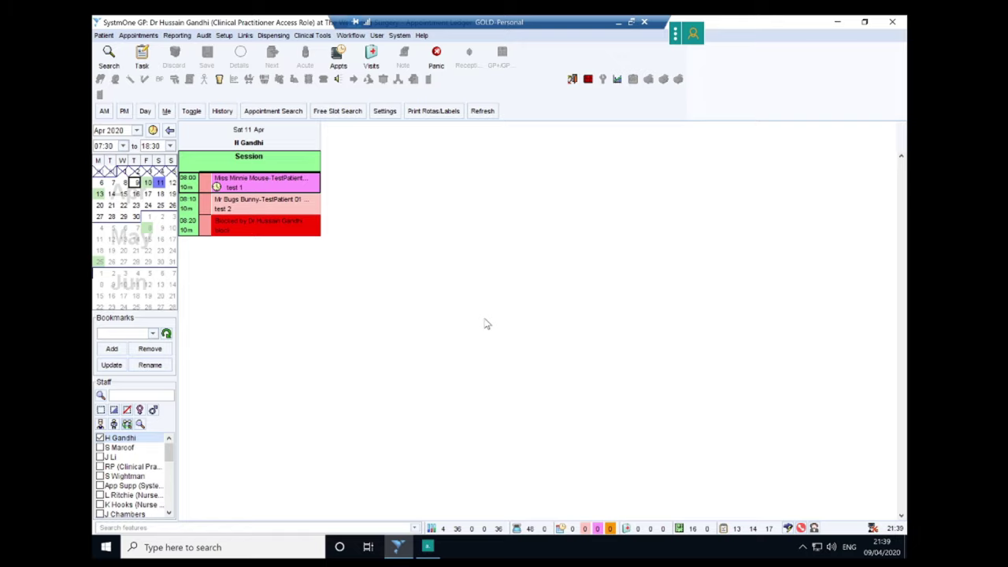
# - Change the status of the 08:00 appointment on 11 April to waiting
pyautogui.rightClick(283, 185)
pyautogui.click(305, 258)
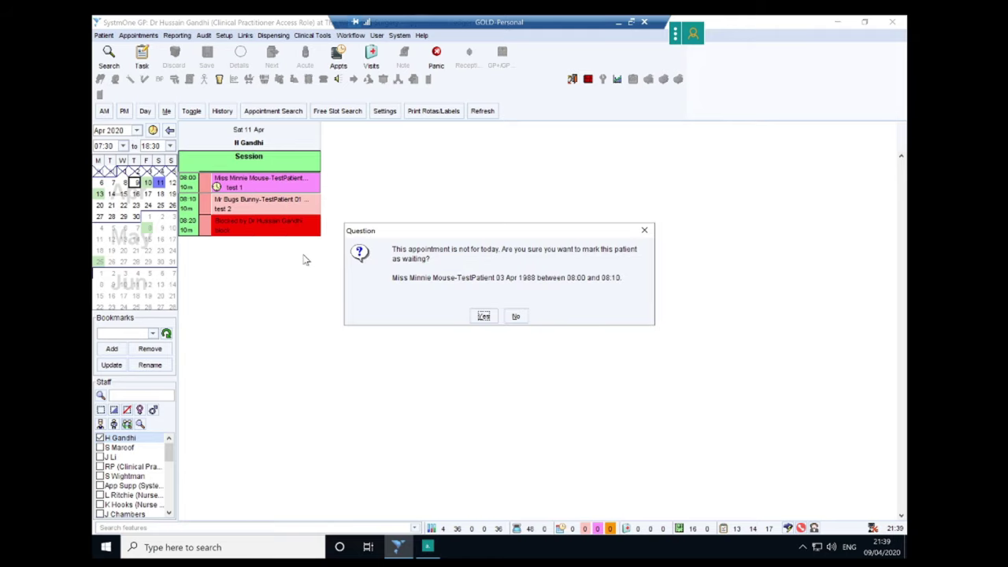
pyautogui.click(483, 317)
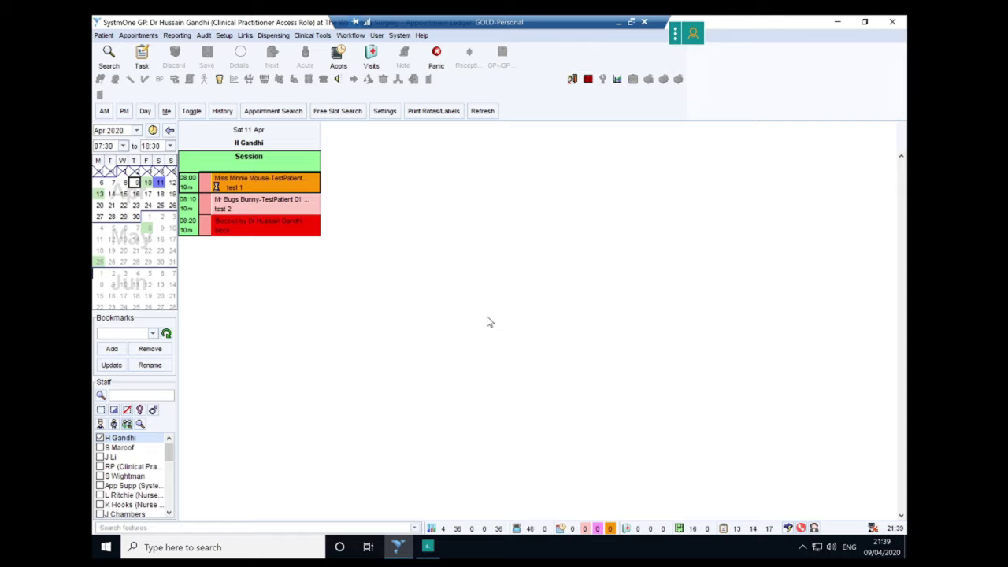
# - Start a consultation from the 08:00 appointment and dismiss the registration notice in the patient's record
pyautogui.rightClick(310, 189)
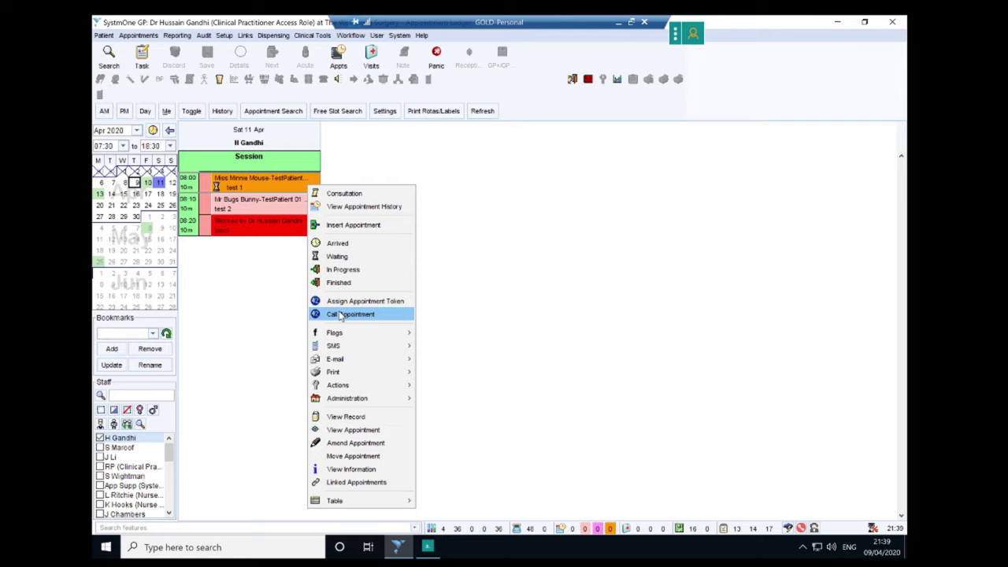
pyautogui.click(342, 195)
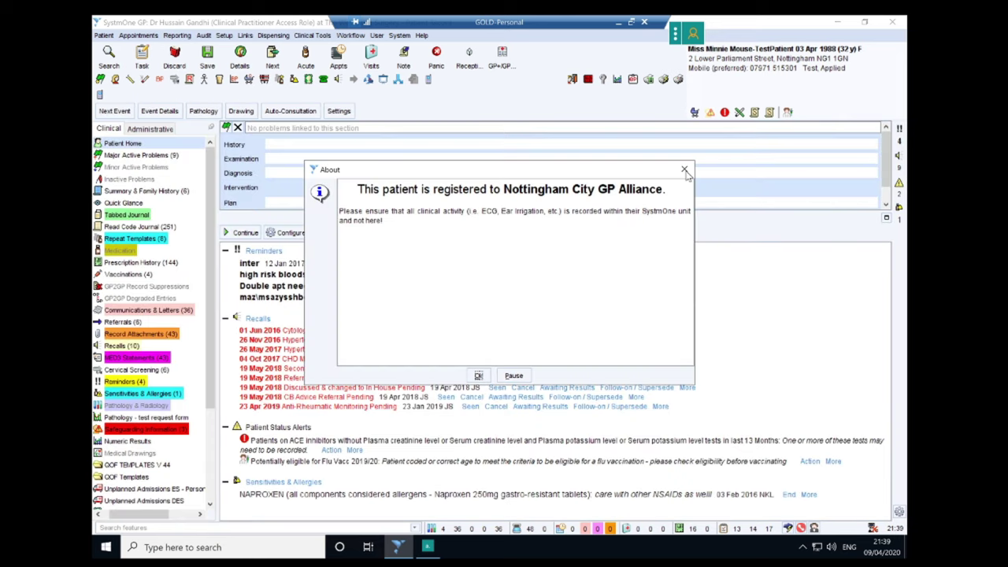
pyautogui.click(479, 377)
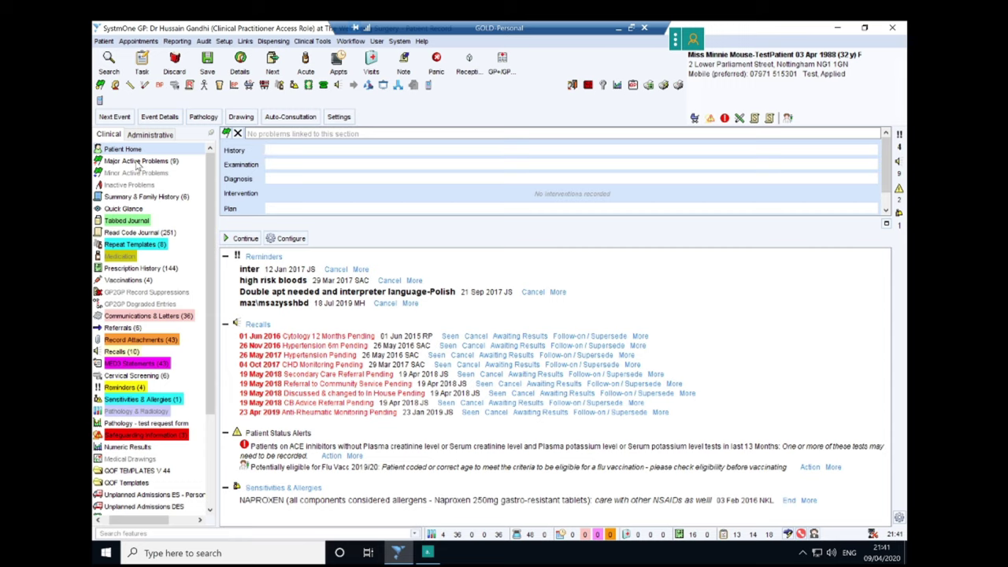
# - Expand the Major Active Problems and Inactive Problems nodes in the patient's clinical tree
pyautogui.click(99, 521)
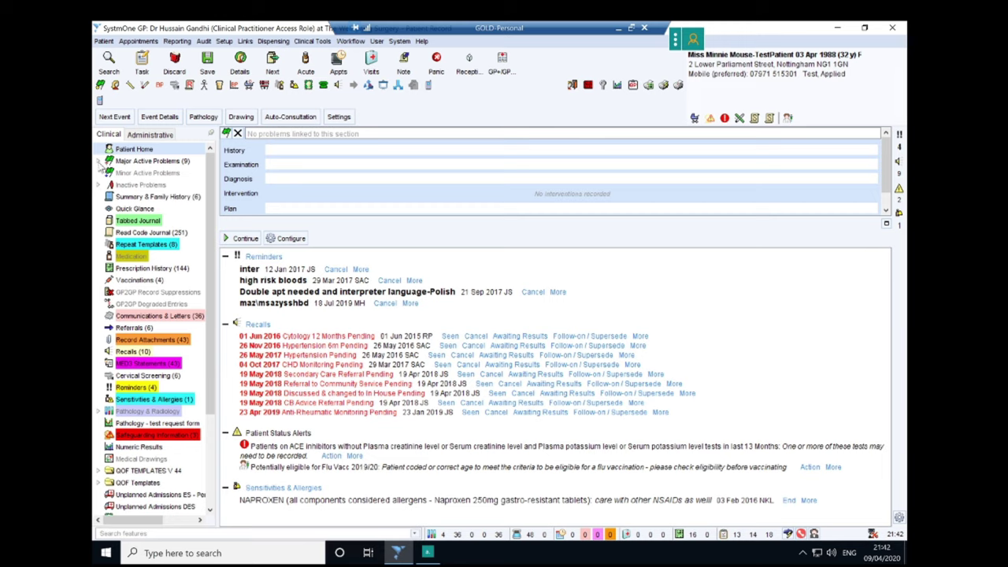
pyautogui.click(100, 162)
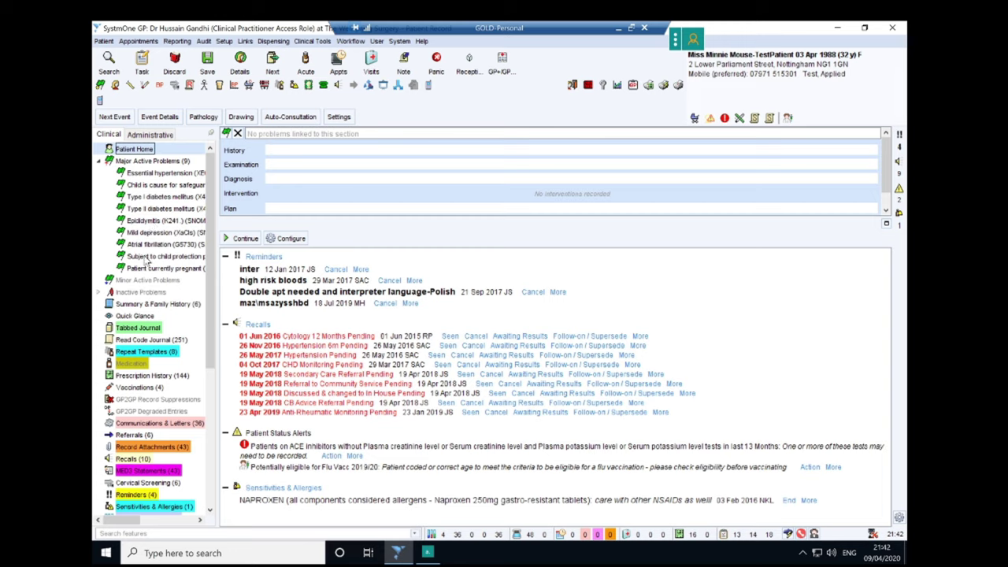
pyautogui.click(100, 293)
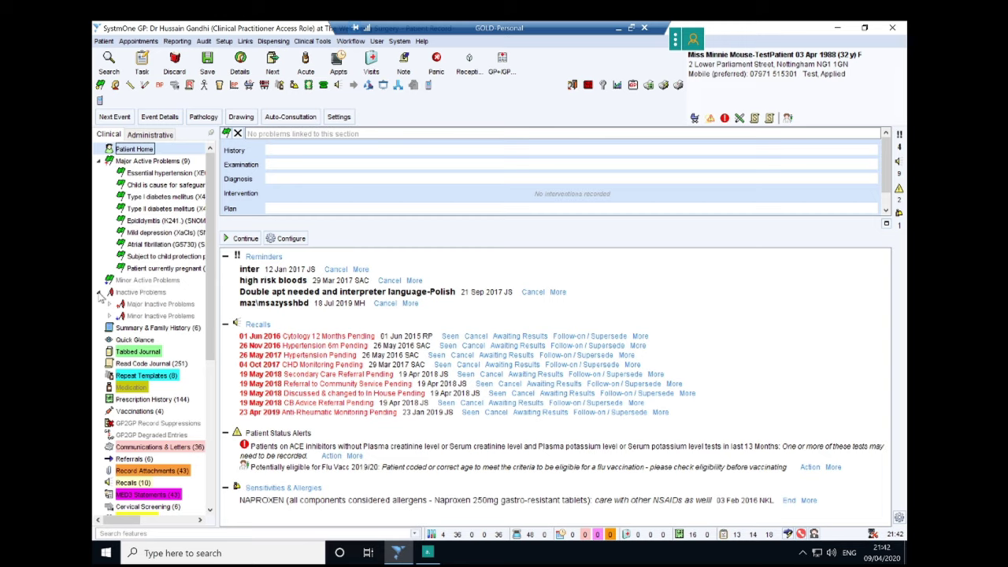
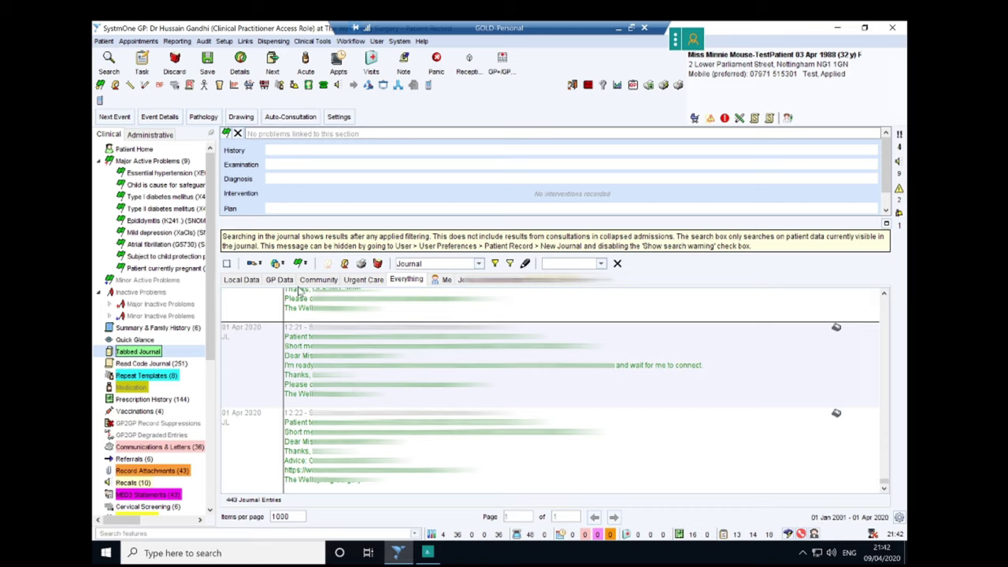
# - Review the tabbed journal by source: Local Data, GP Data, Community, Urgent Care and Everything
pyautogui.click(241, 279)
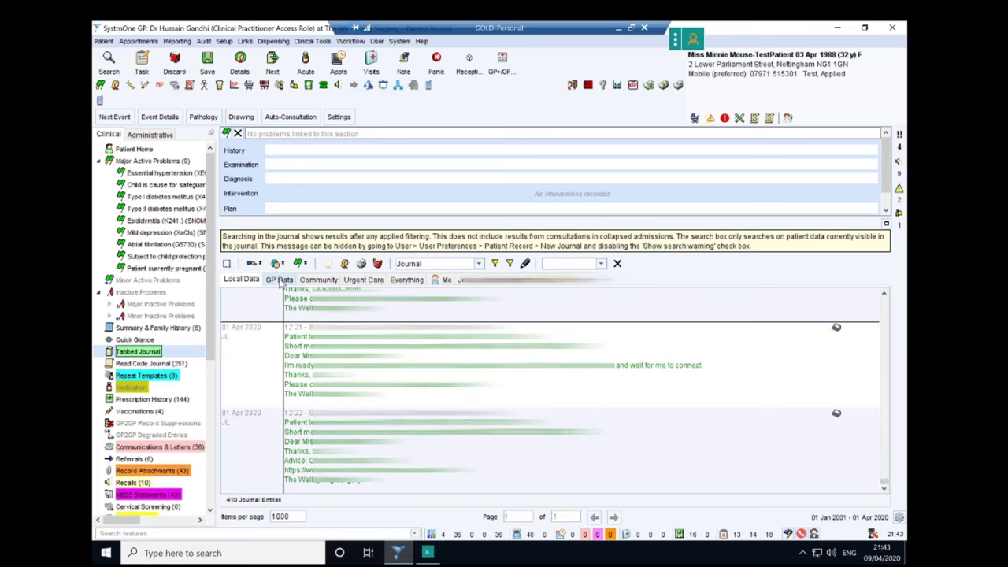
pyautogui.click(279, 280)
pyautogui.click(319, 280)
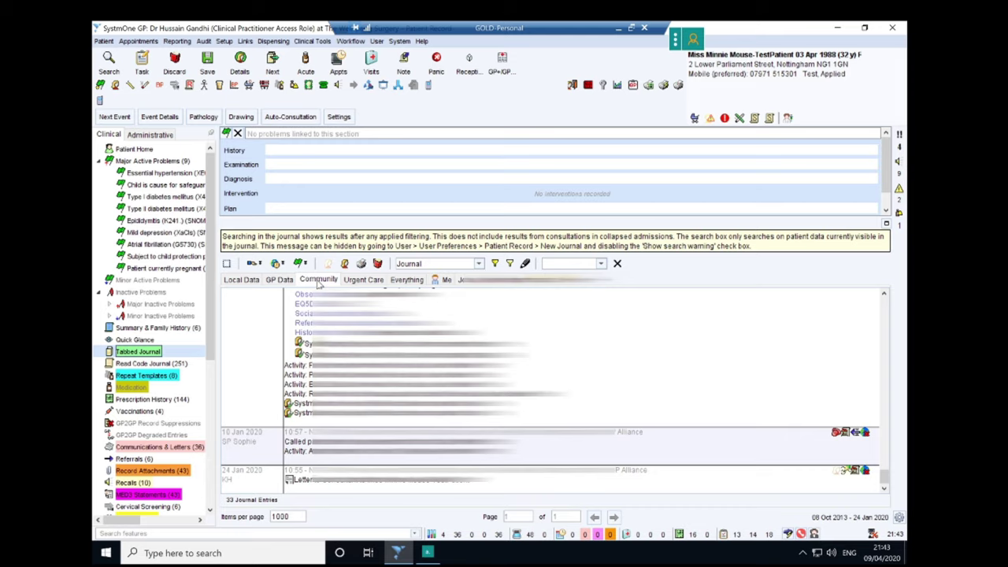
pyautogui.click(364, 280)
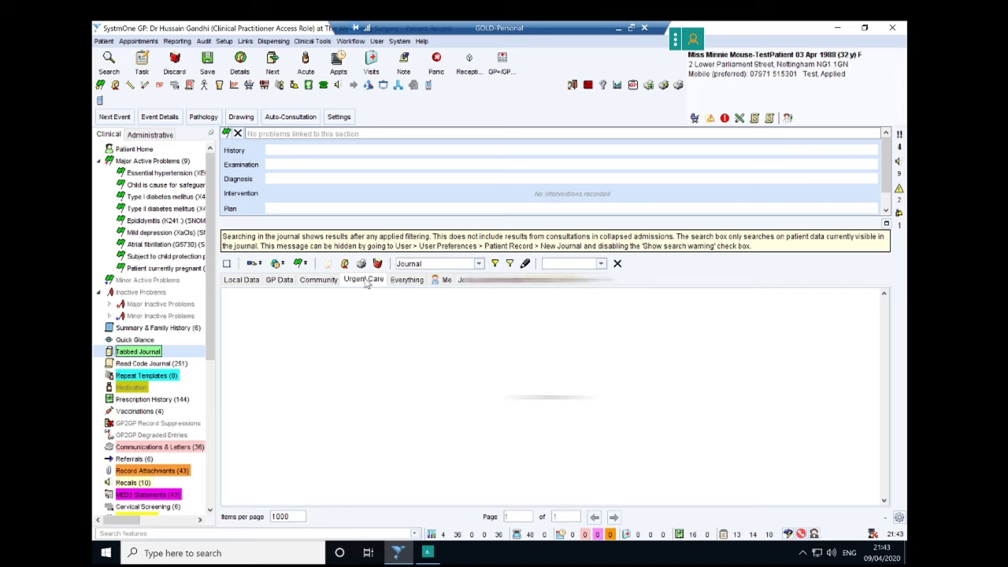
pyautogui.click(401, 282)
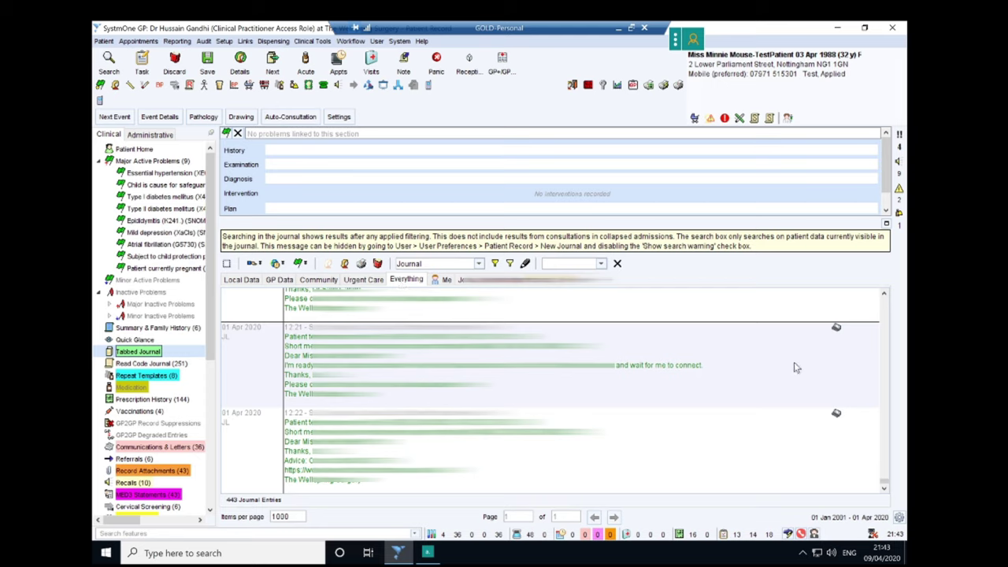
# - Look back through the complete journal entries and search them for "back"
pyautogui.scroll(5, 885, 297)
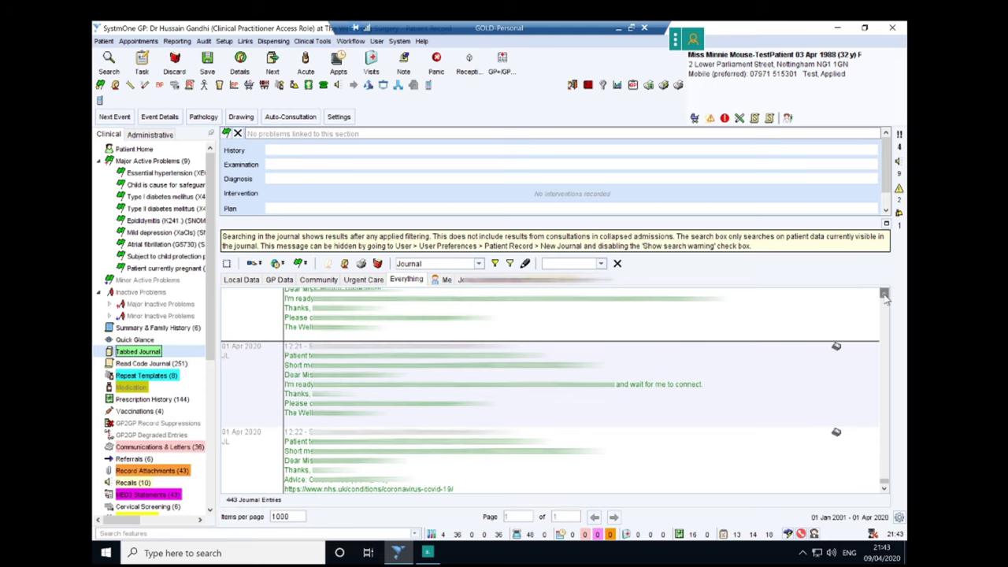
pyautogui.scroll(6, 885, 297)
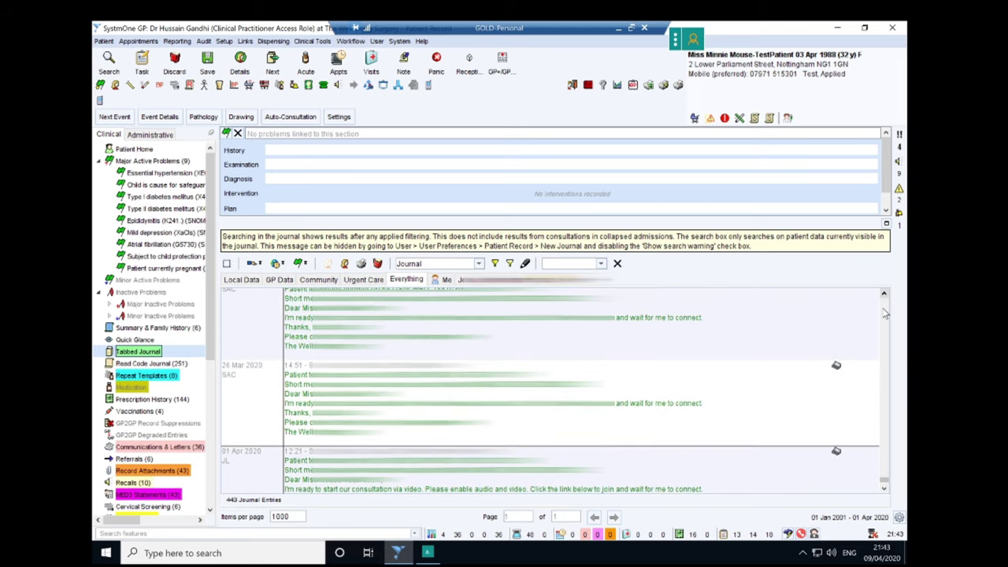
pyautogui.scroll(4, 886, 314)
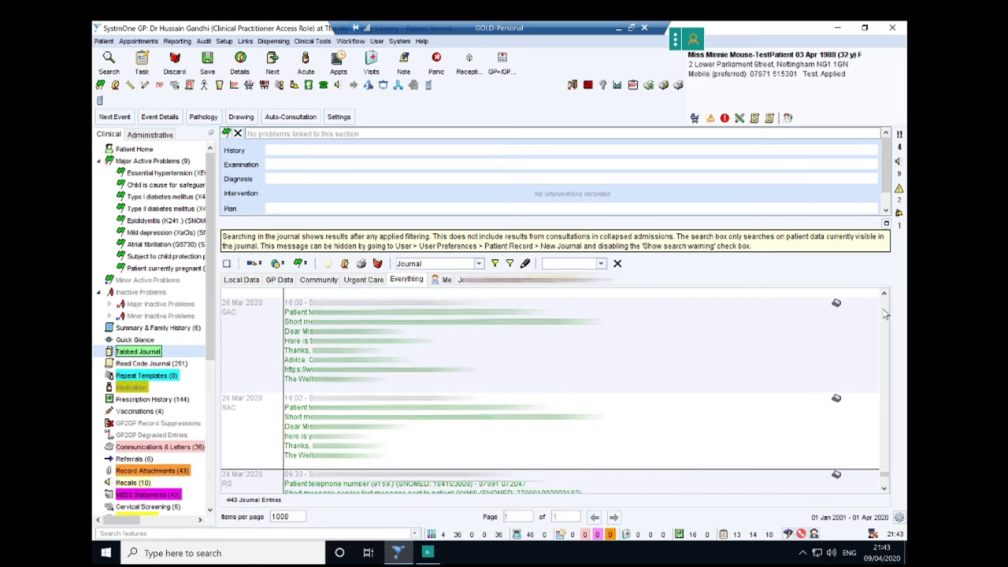
pyautogui.scroll(4, 885, 314)
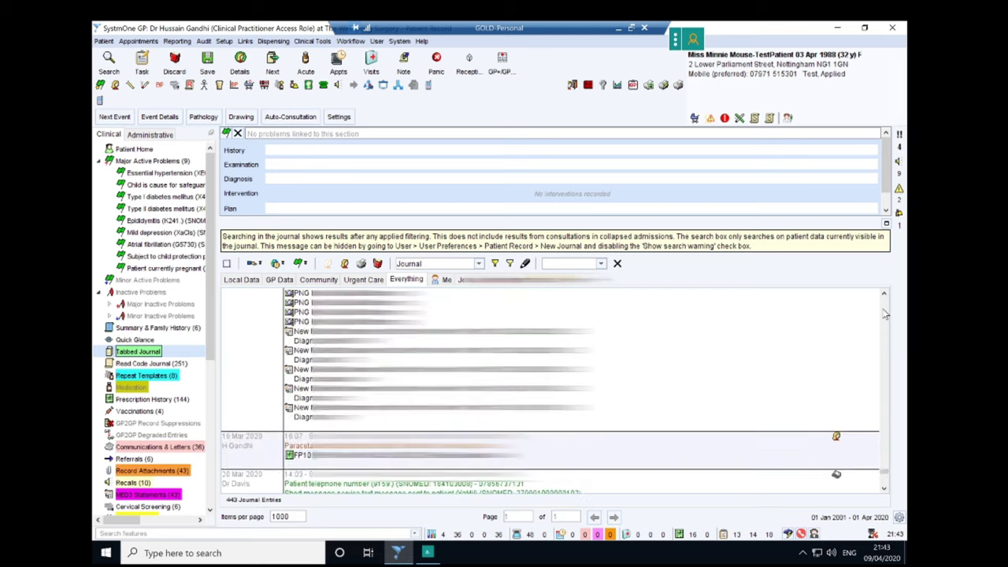
pyautogui.scroll(3, 886, 315)
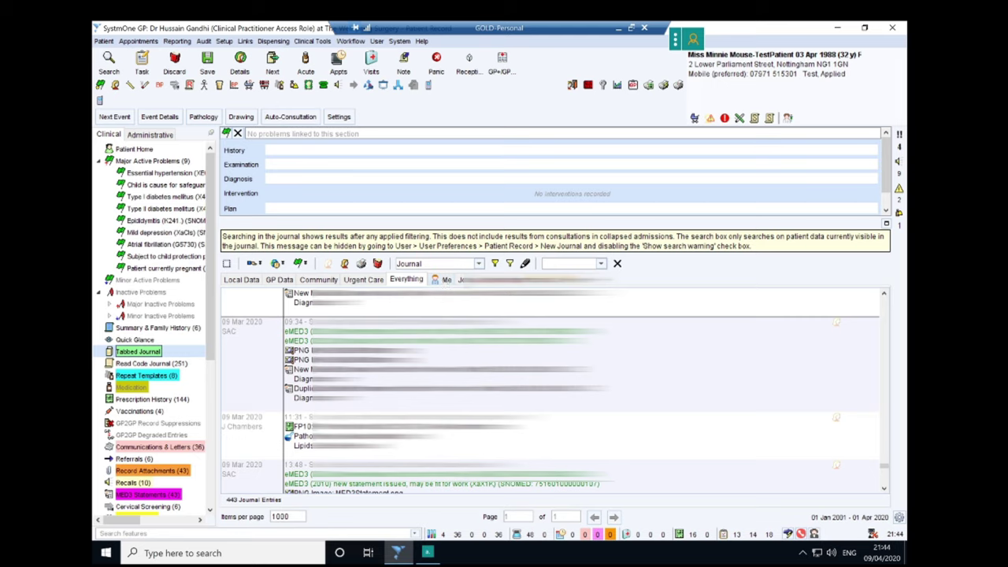
pyautogui.click(543, 264)
pyautogui.write('back')
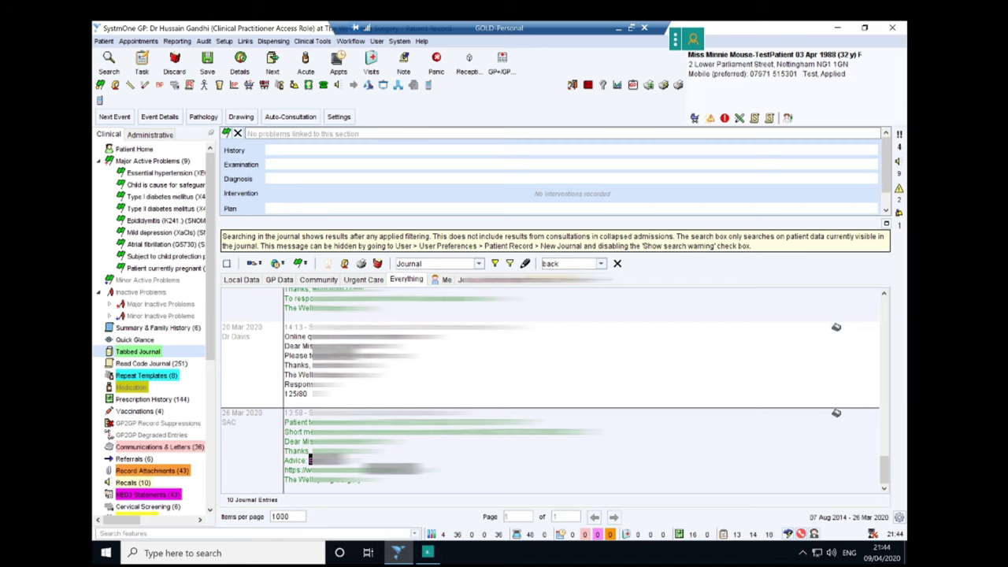
# - Open the patient's repeat templates and examine the individual drugs, their review dates and the meaning of their flags
pyautogui.click(167, 377)
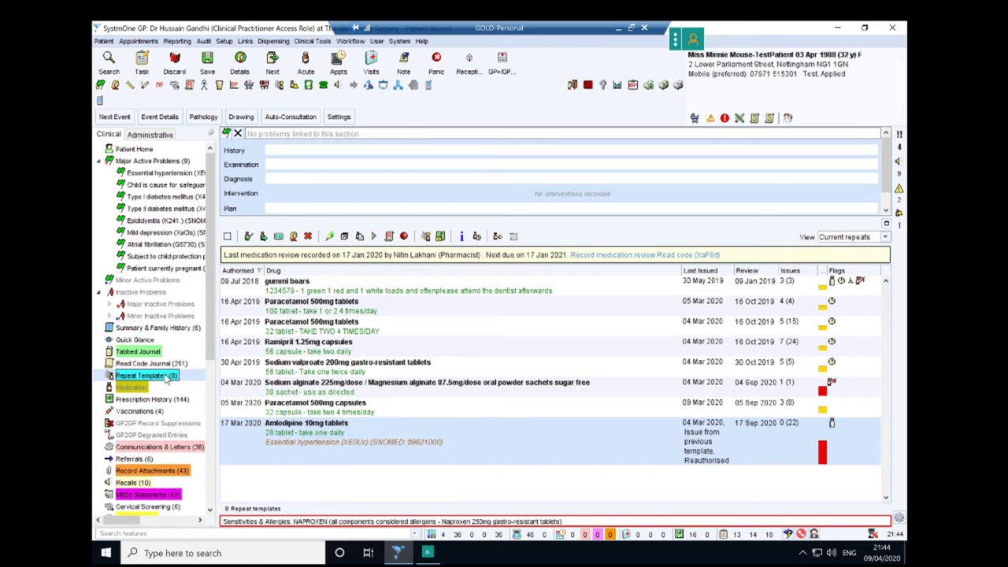
pyautogui.click(313, 352)
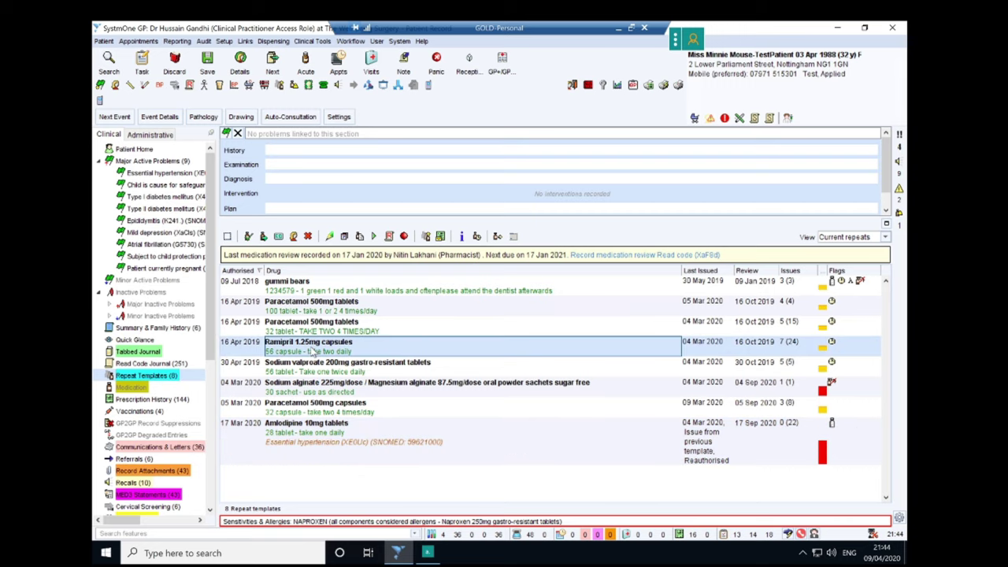
pyautogui.click(299, 438)
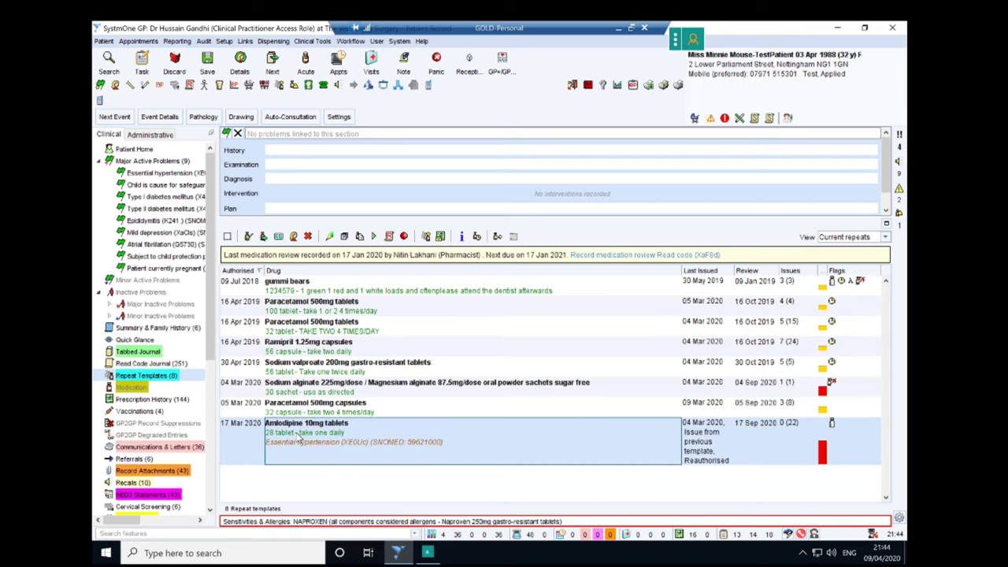
pyautogui.click(321, 371)
pyautogui.click(334, 290)
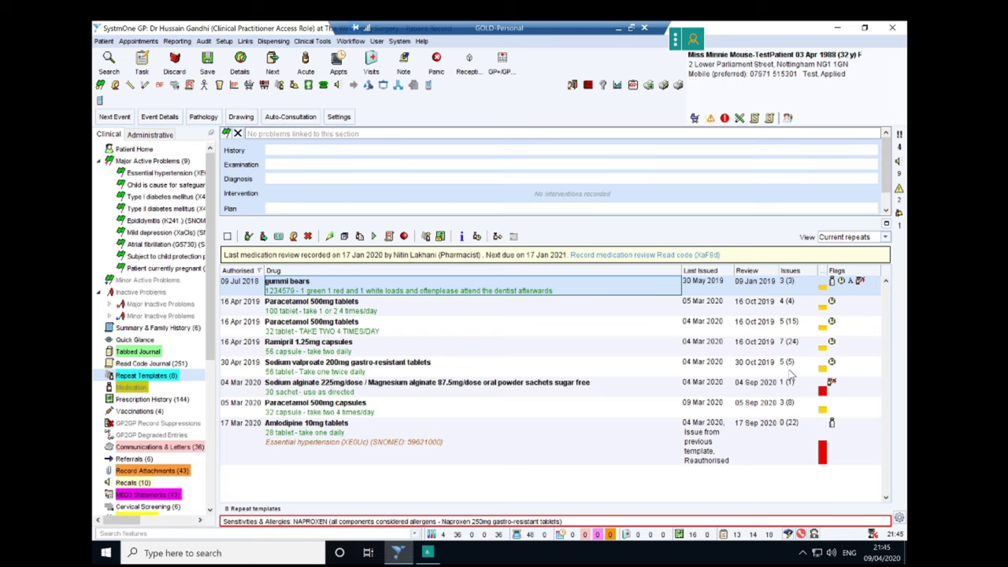
pyautogui.moveTo(833, 307)
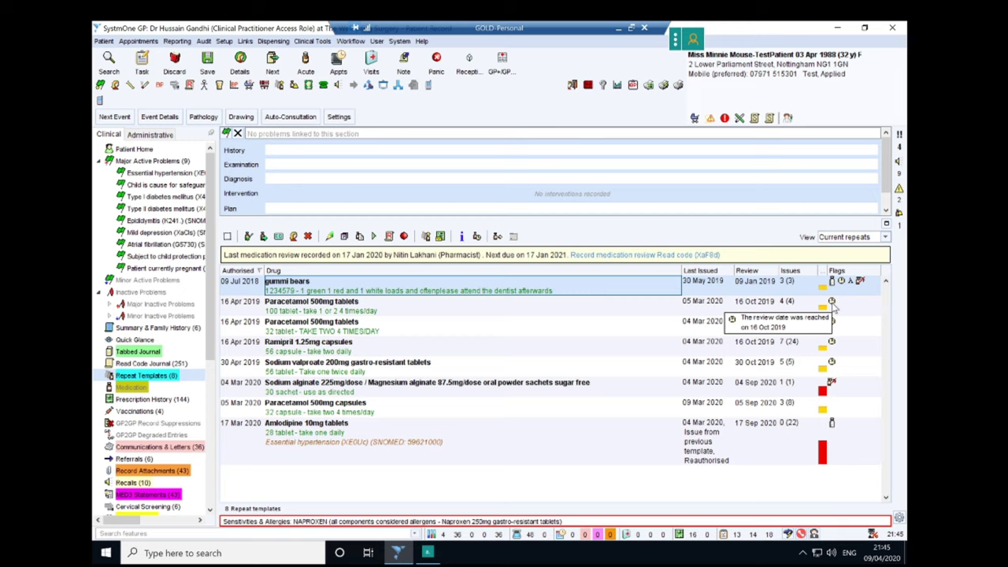
pyautogui.moveTo(839, 289)
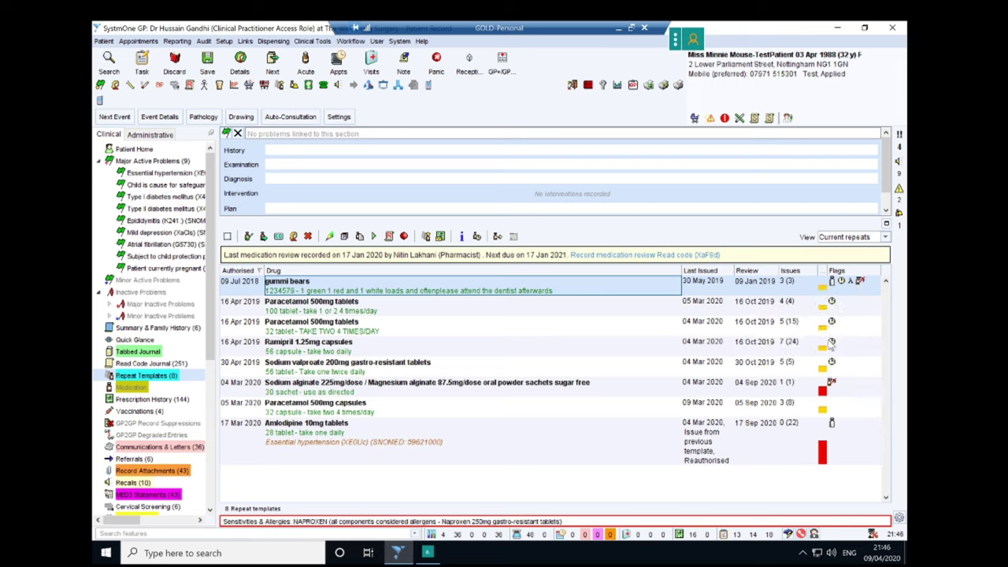
# - Check the repeat drugs' issue compliance and view the amendment form of the 100-tablet Paracetamol 500mg template without amending it
pyautogui.moveTo(828, 355)
pyautogui.moveTo(823, 326)
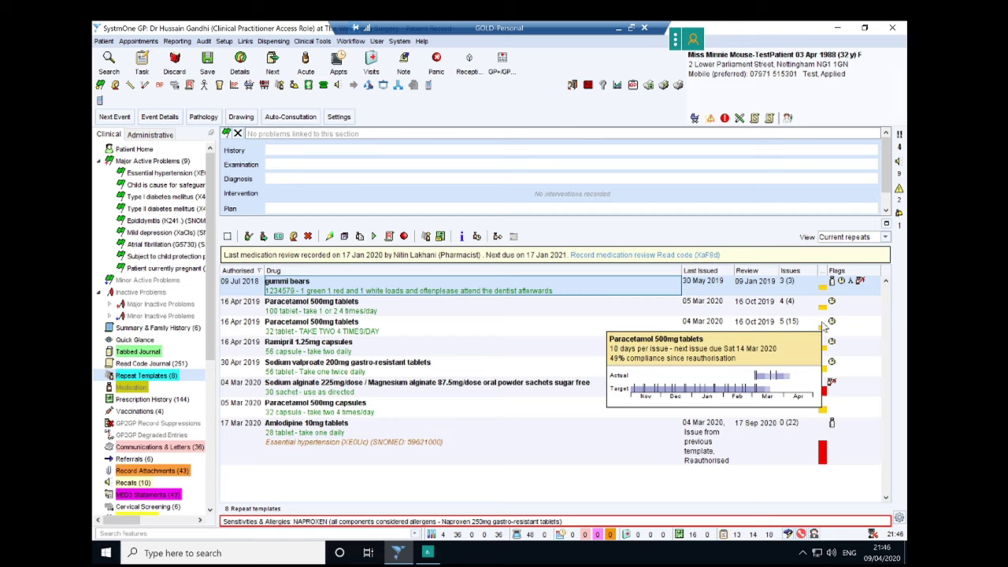
pyautogui.click(486, 315)
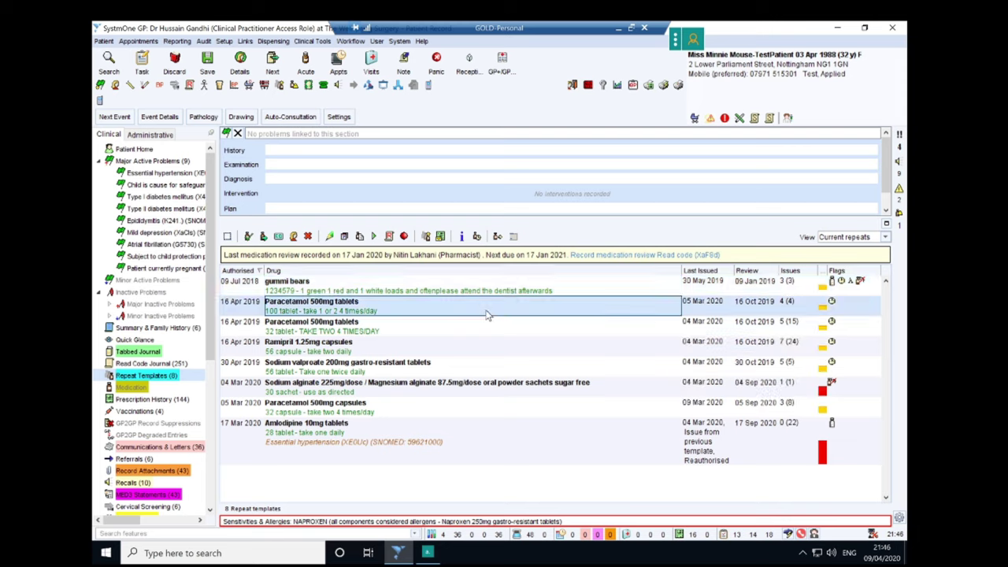
pyautogui.rightClick(486, 313)
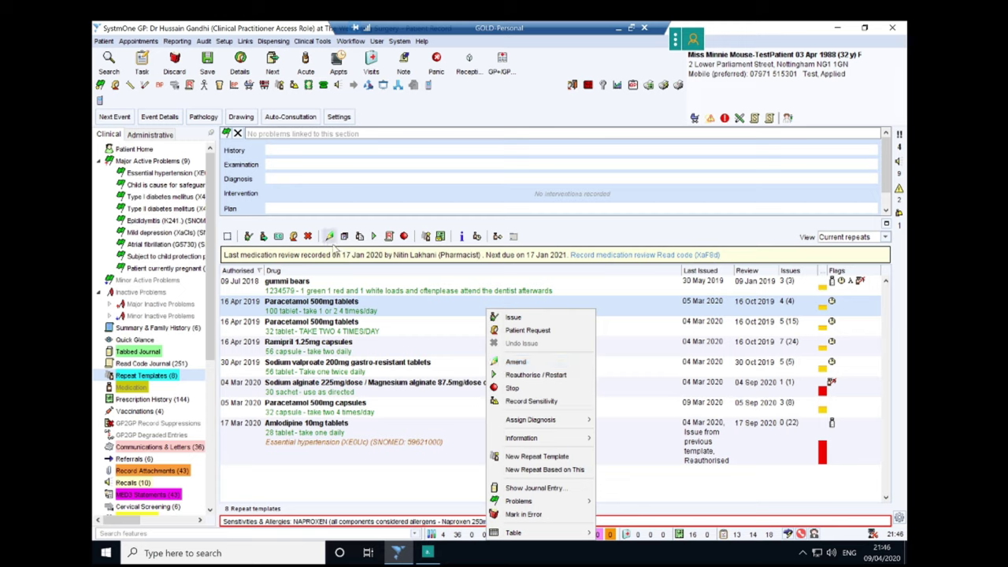
pyautogui.click(508, 363)
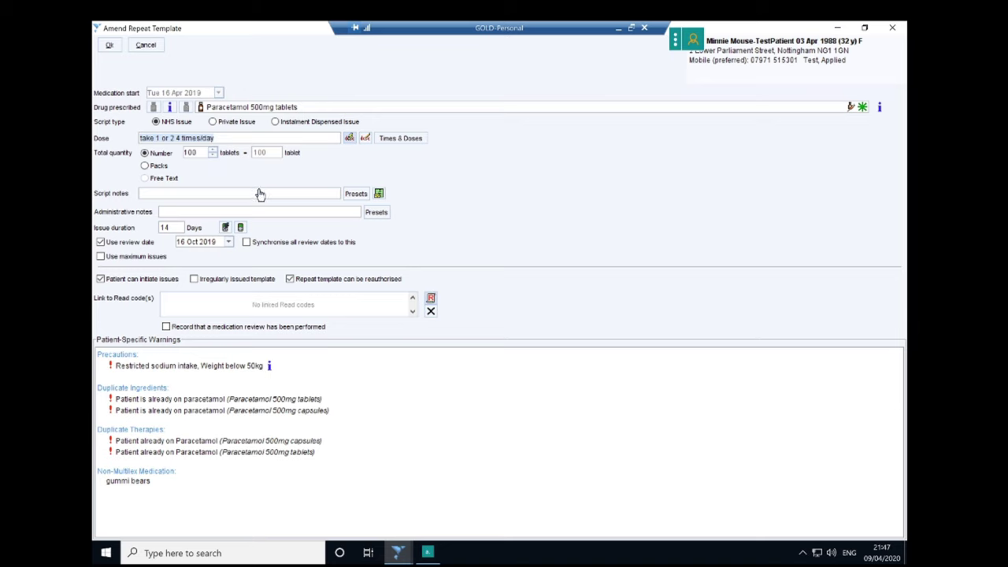
pyautogui.click(147, 45)
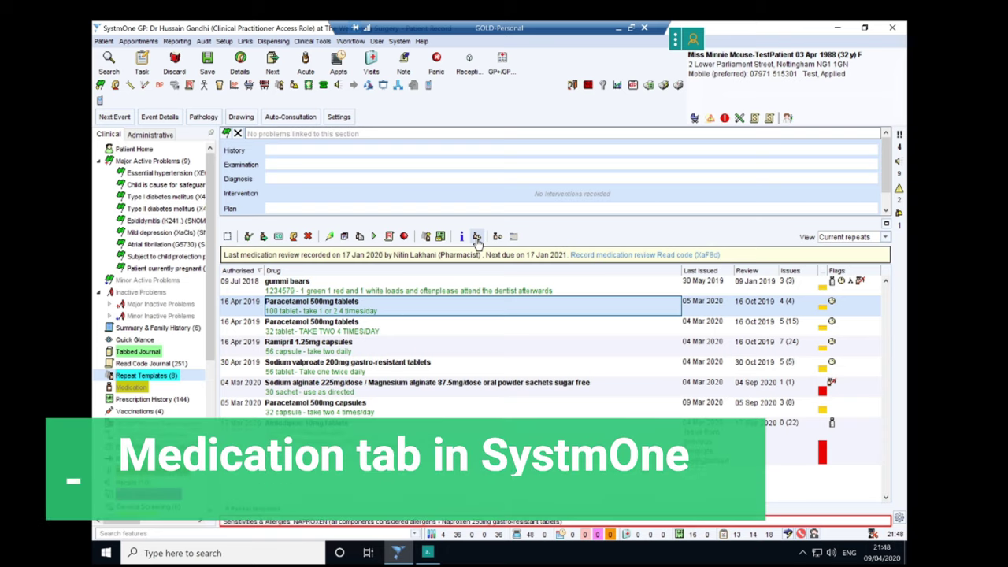
# - Look back through the patient's full medication history and switch its view from All medication to Summary
pyautogui.click(132, 387)
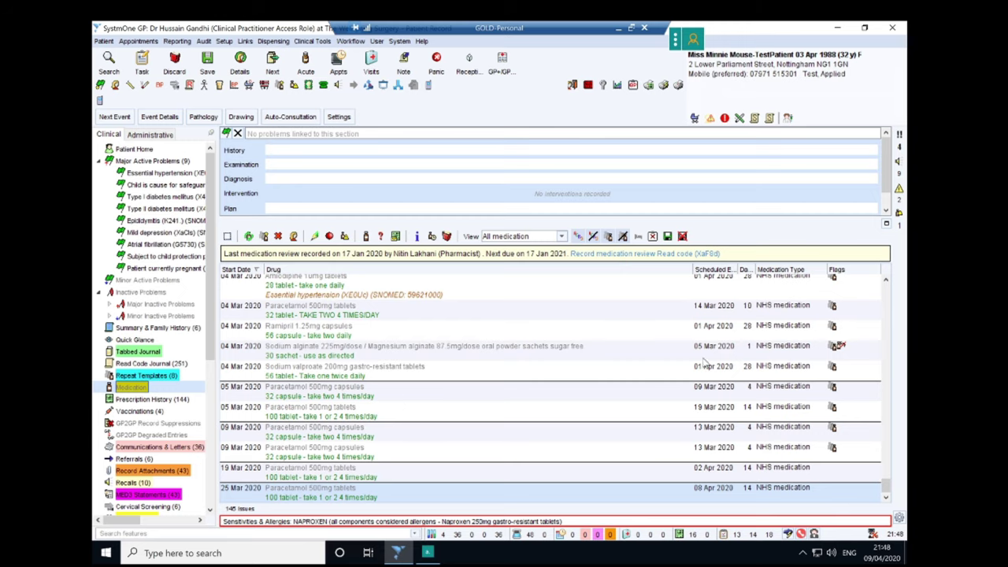
pyautogui.scroll(4, 894, 398)
pyautogui.scroll(4, 893, 398)
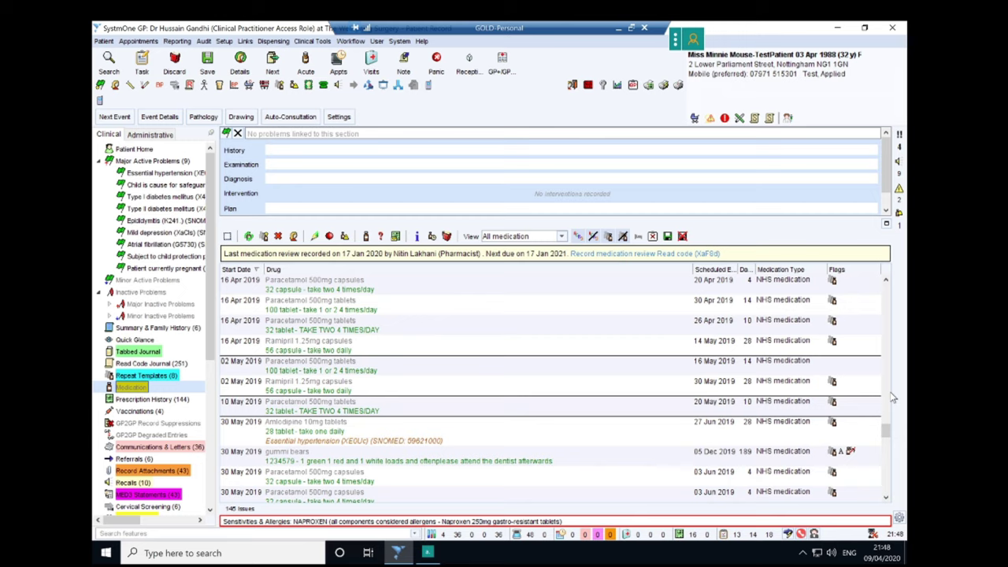
pyautogui.click(561, 237)
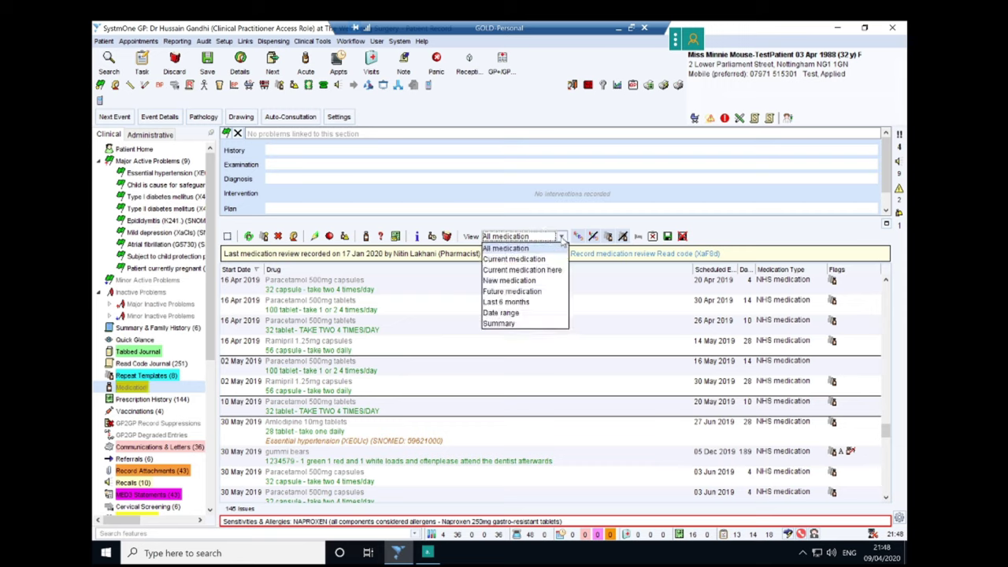
pyautogui.click(516, 325)
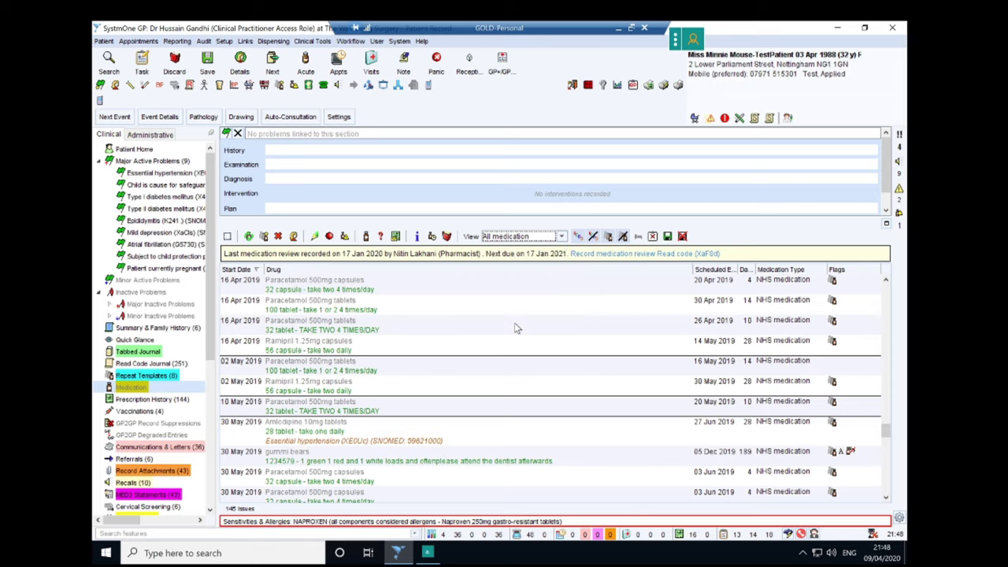
pyautogui.click(516, 328)
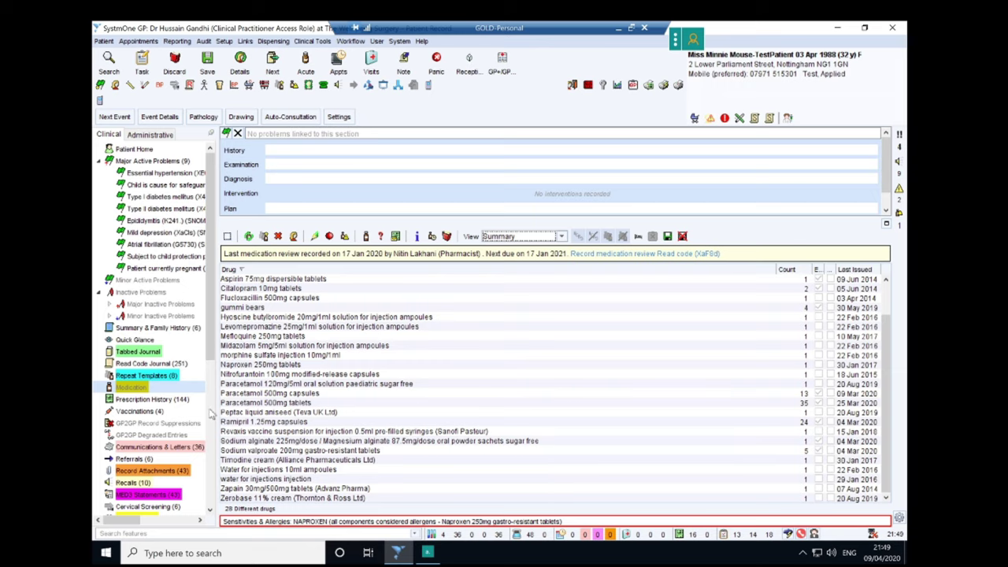
# - Review the vaccinations and the communications and letters, viewing the content of the second appointment letter from 26 Sep 2019 12:15
pyautogui.click(138, 411)
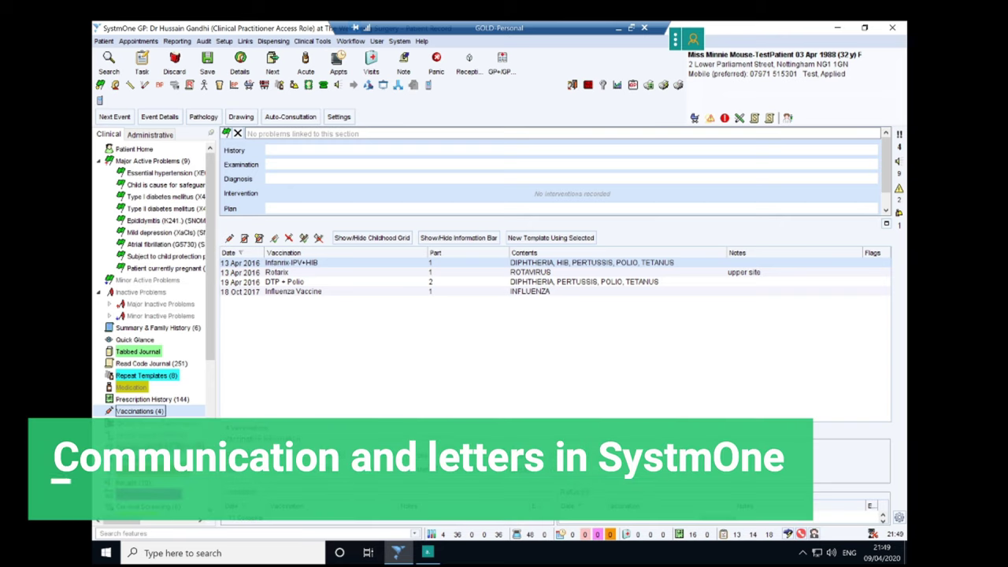
pyautogui.click(146, 423)
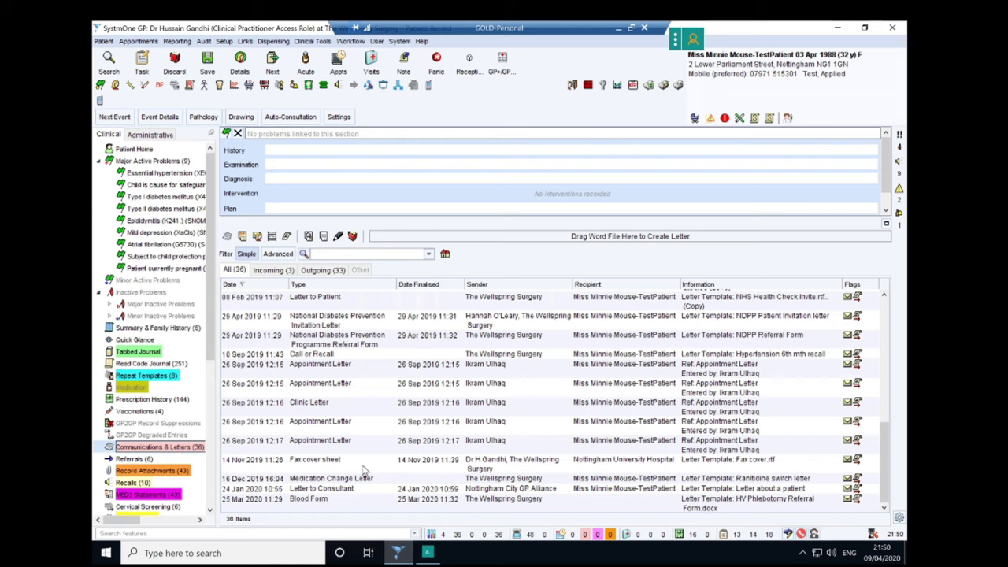
pyautogui.click(343, 287)
pyautogui.rightClick(331, 394)
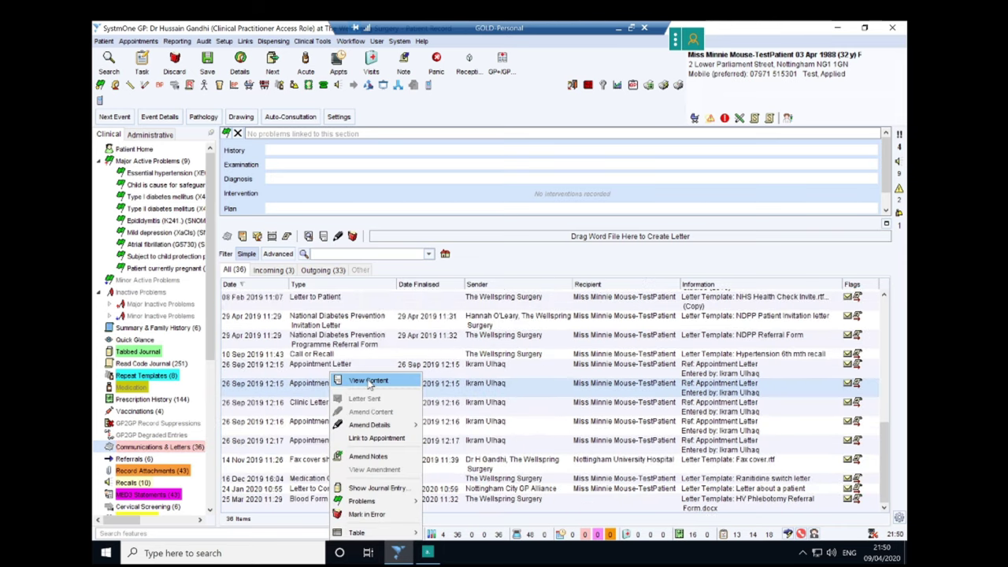
pyautogui.click(369, 381)
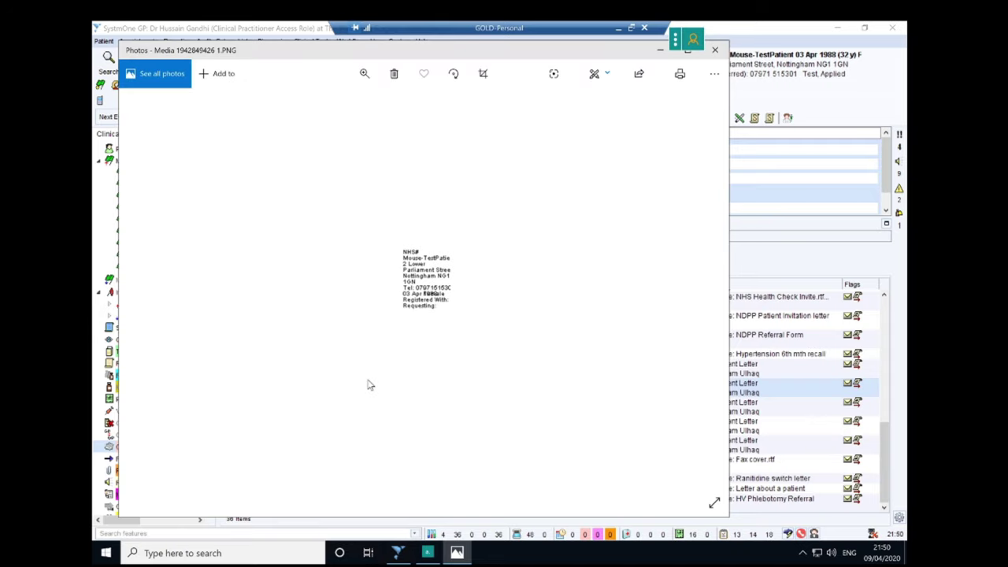
pyautogui.click(715, 51)
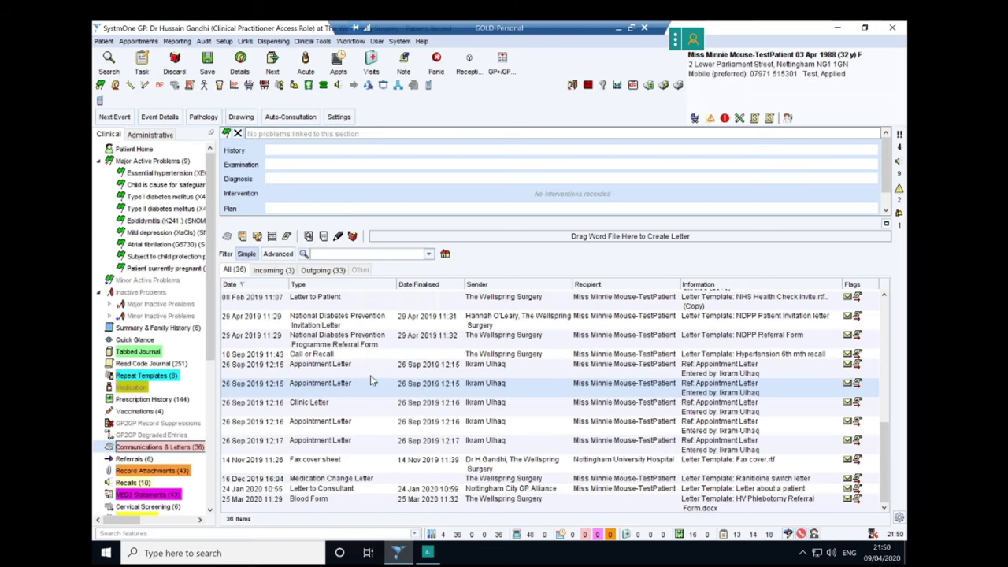
# - View the content of the National Diabetes Prevention Invitation Letter dated 29 Apr 2019 and close the document
pyautogui.click(339, 339)
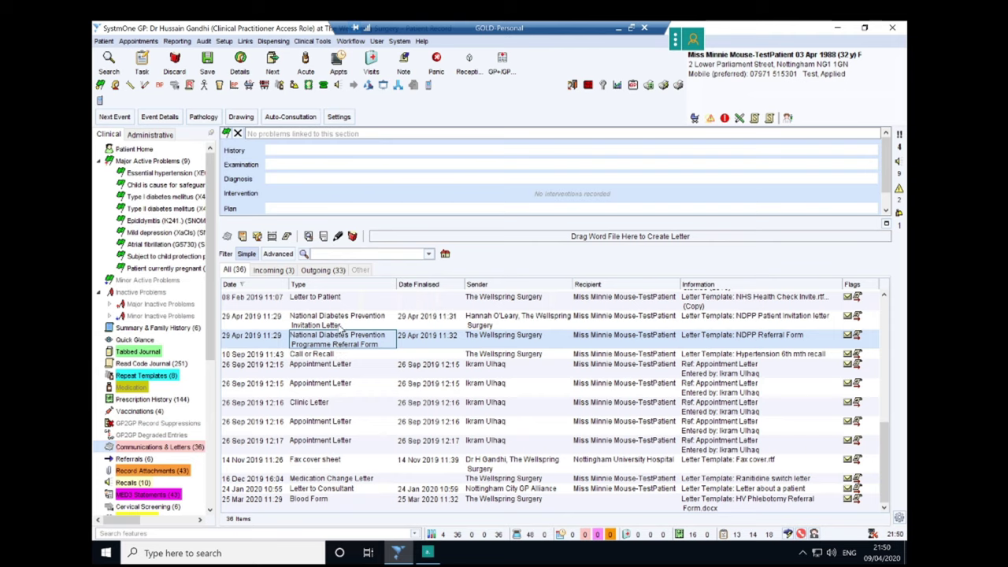
pyautogui.rightClick(365, 321)
pyautogui.click(384, 343)
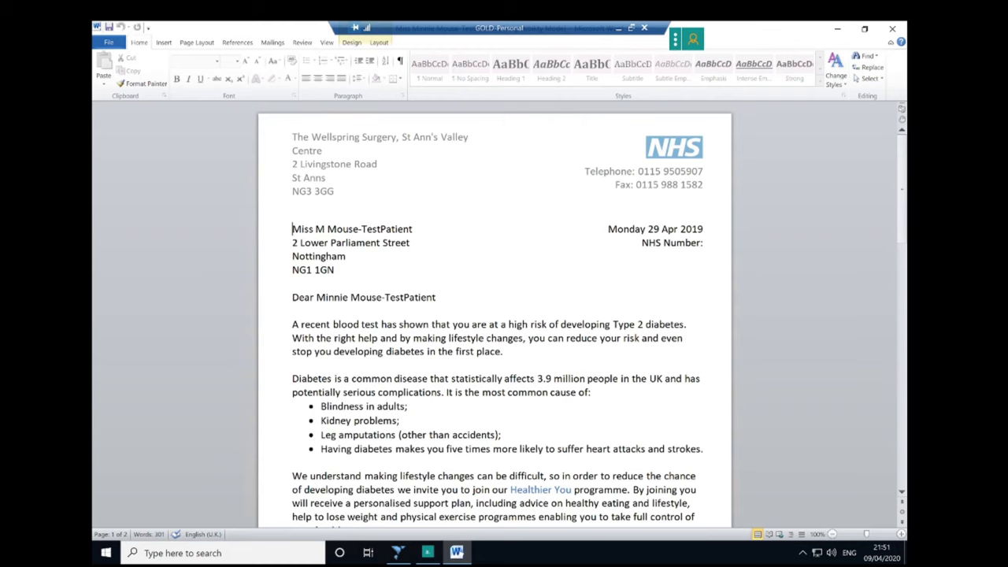
pyautogui.scroll(-2, 494, 315)
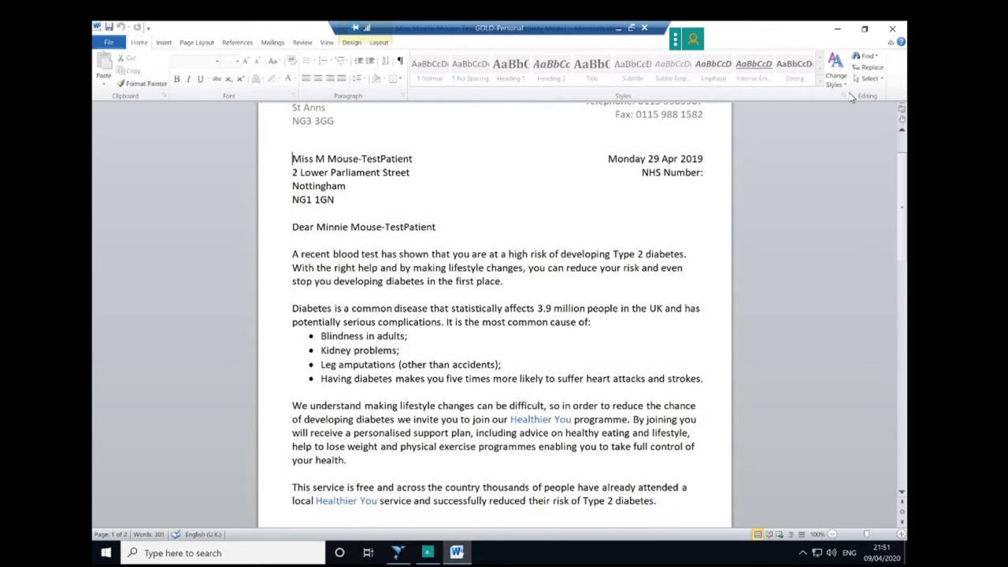
pyautogui.click(893, 29)
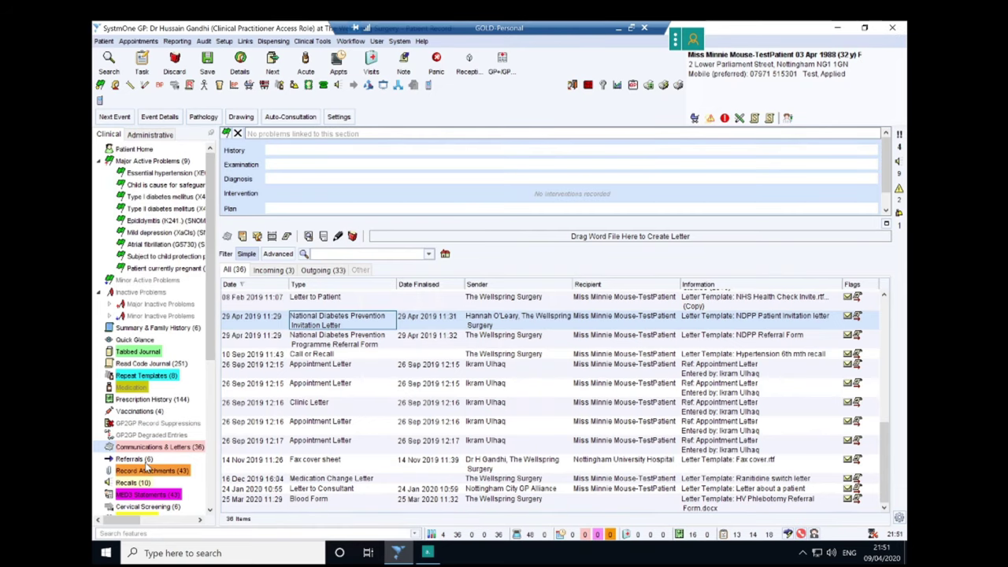
# - Review the patient's record attachments and the list of MED3 statements through to the most recent ones
pyautogui.click(148, 471)
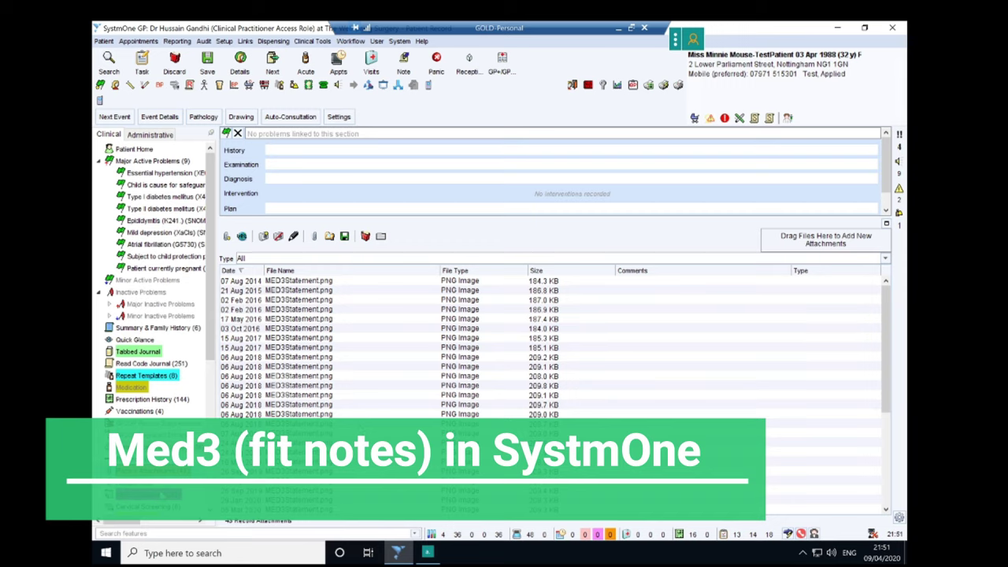
pyautogui.click(157, 495)
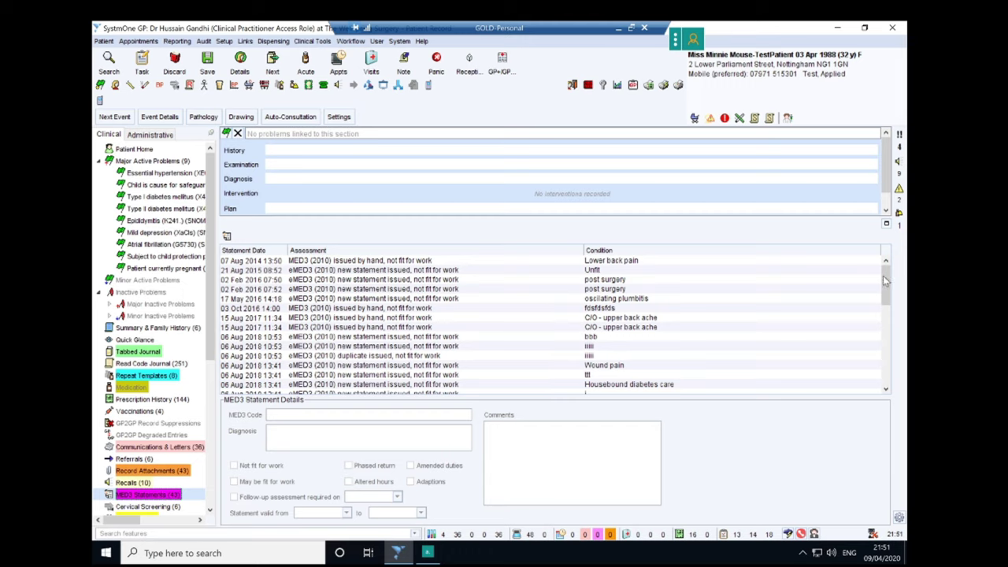
pyautogui.moveTo(886, 278); pyautogui.dragTo(884, 383)
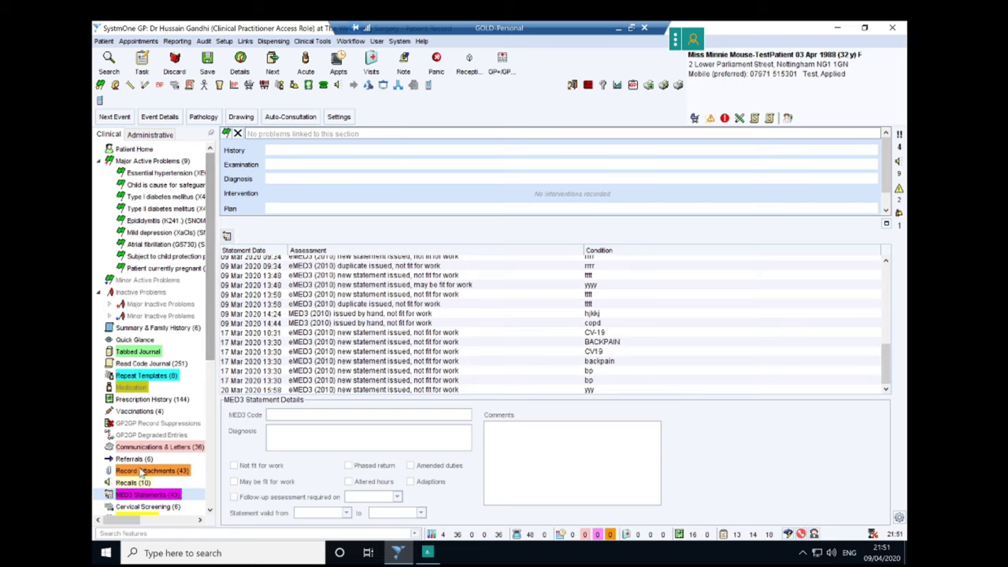
# - Start a new MED3 statement with a coded diagnosis and view the existing record entries offered for it without choosing one
pyautogui.rightClick(145, 496)
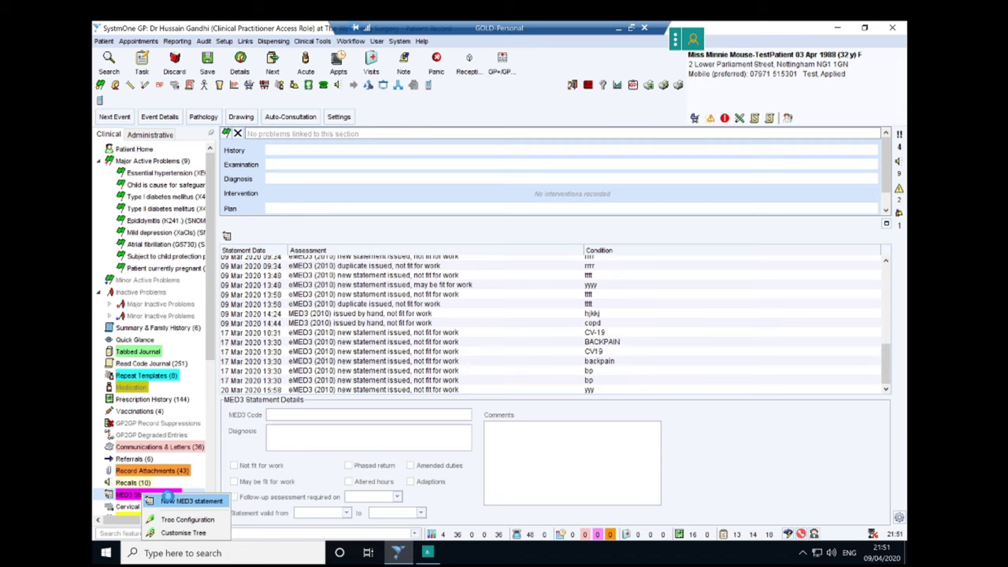
pyautogui.click(169, 500)
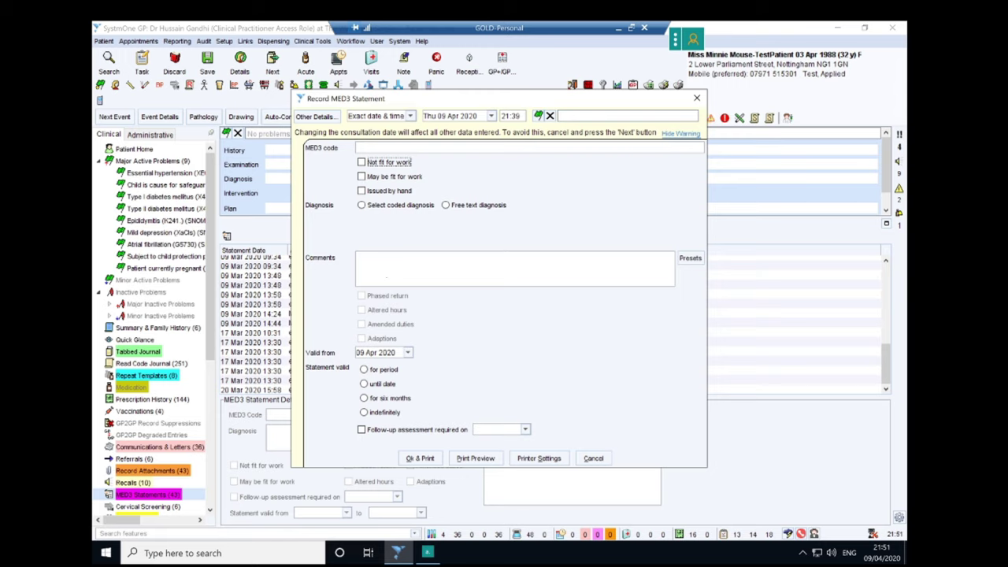
pyautogui.click(362, 205)
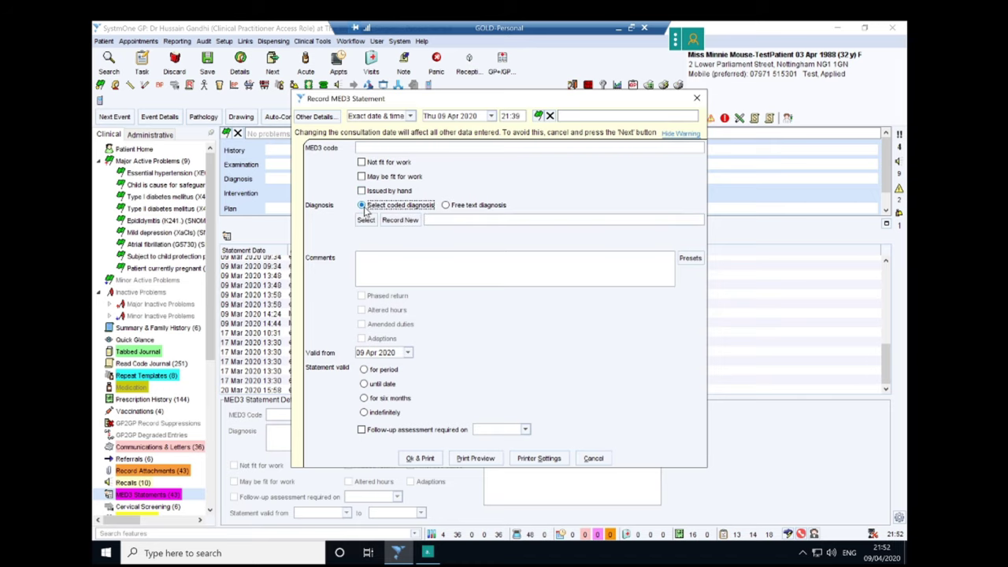
pyautogui.click(365, 220)
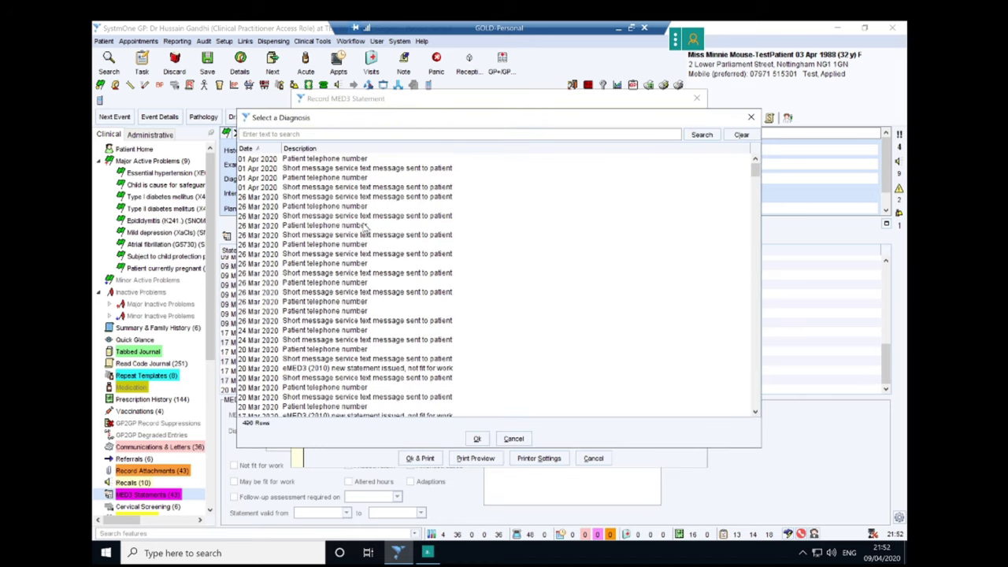
pyautogui.click(512, 438)
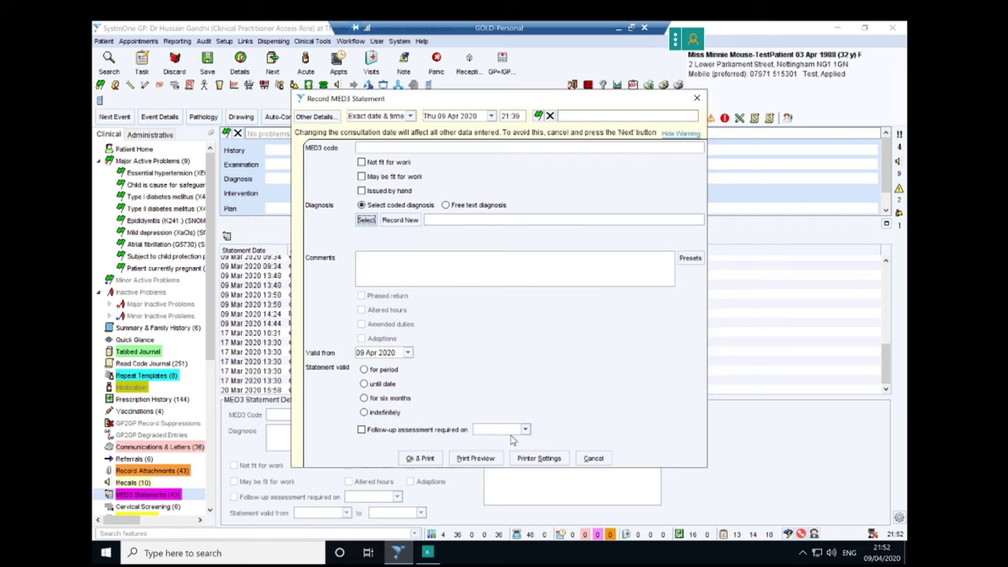
# - Record a new coded diagnosis for the statement by searching the Read codes for "back pain" and choosing Low back pain
pyautogui.click(411, 220)
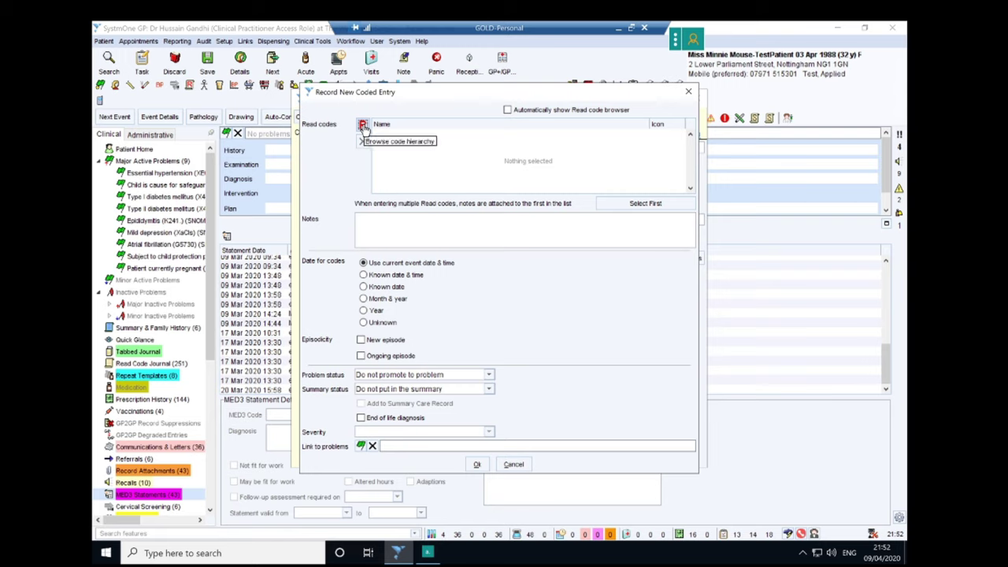
pyautogui.click(363, 126)
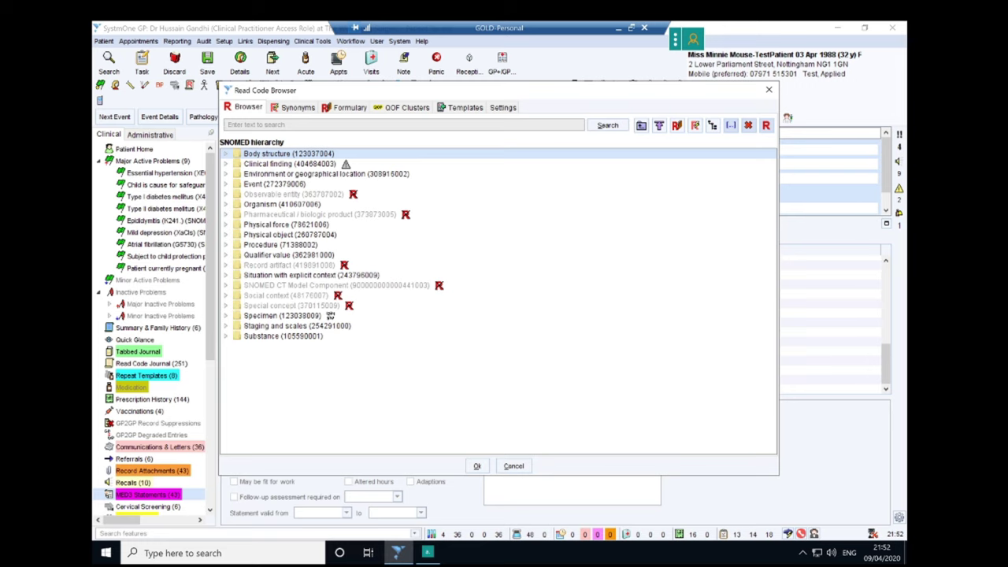
pyautogui.write('back pani')
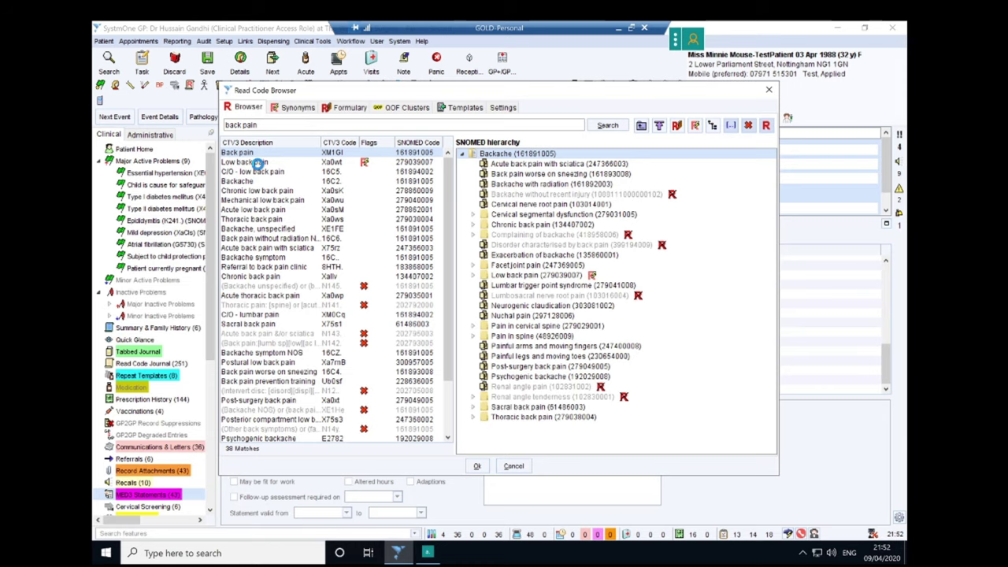
pyautogui.click(258, 162)
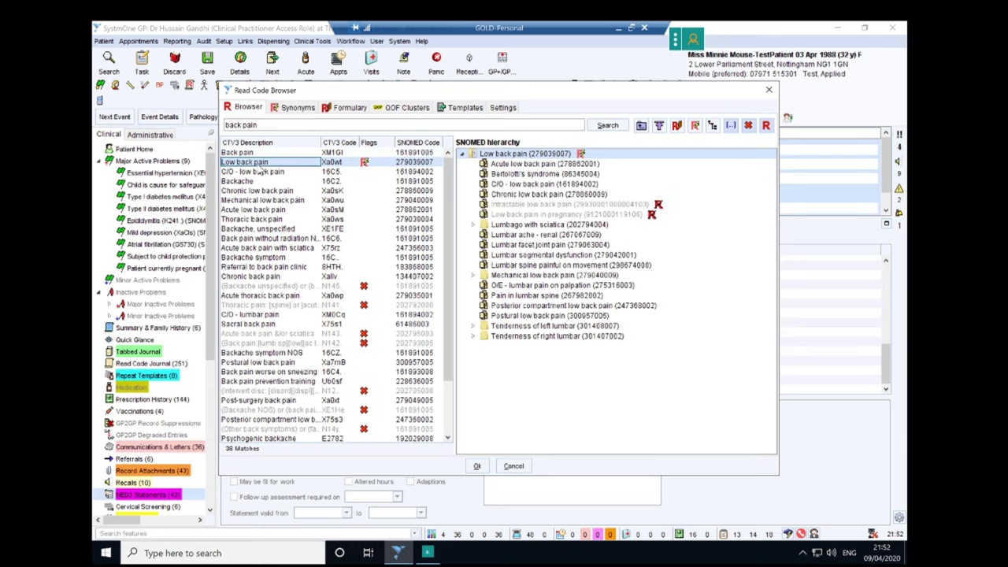
pyautogui.click(477, 465)
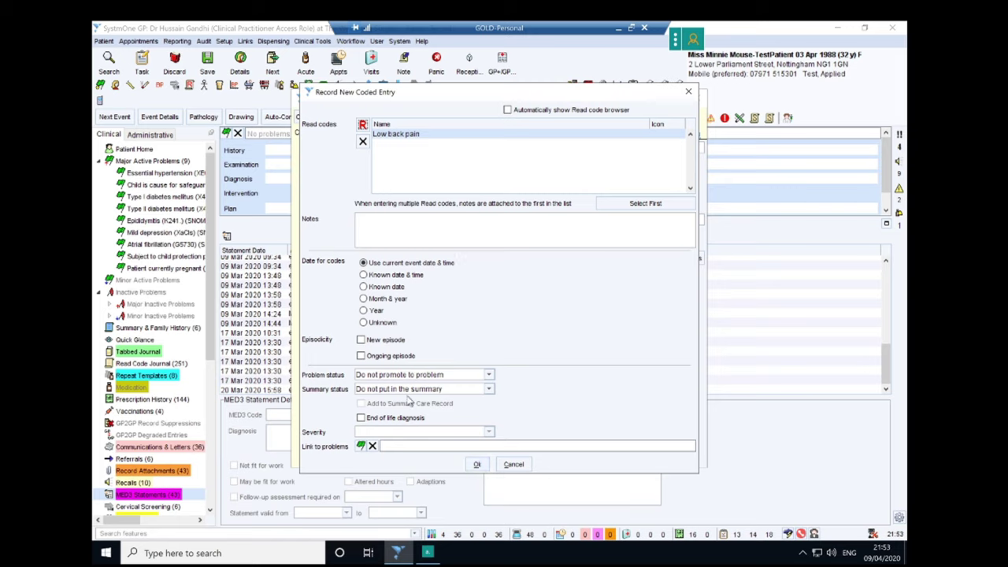
pyautogui.click(482, 467)
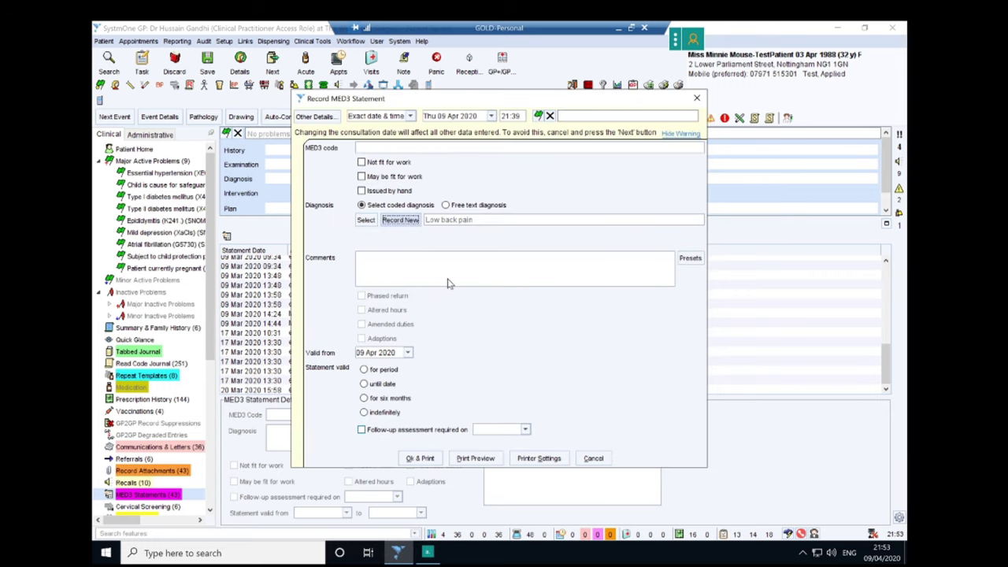
# - Mark the MED3 statement as may be fit for work and enter the comment "able to walk short distances"
pyautogui.click(363, 177)
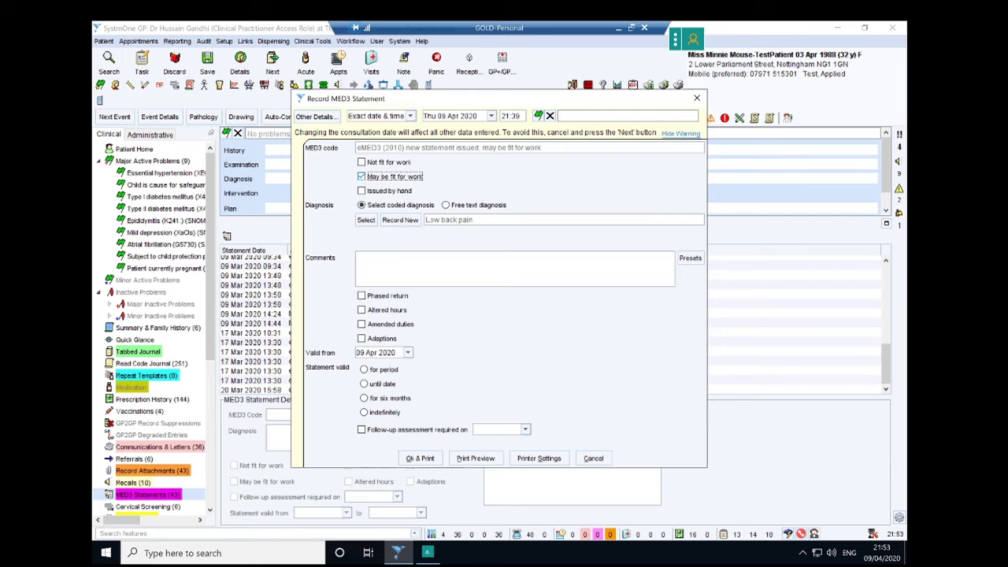
pyautogui.click(386, 273)
pyautogui.write('able to walk shor')
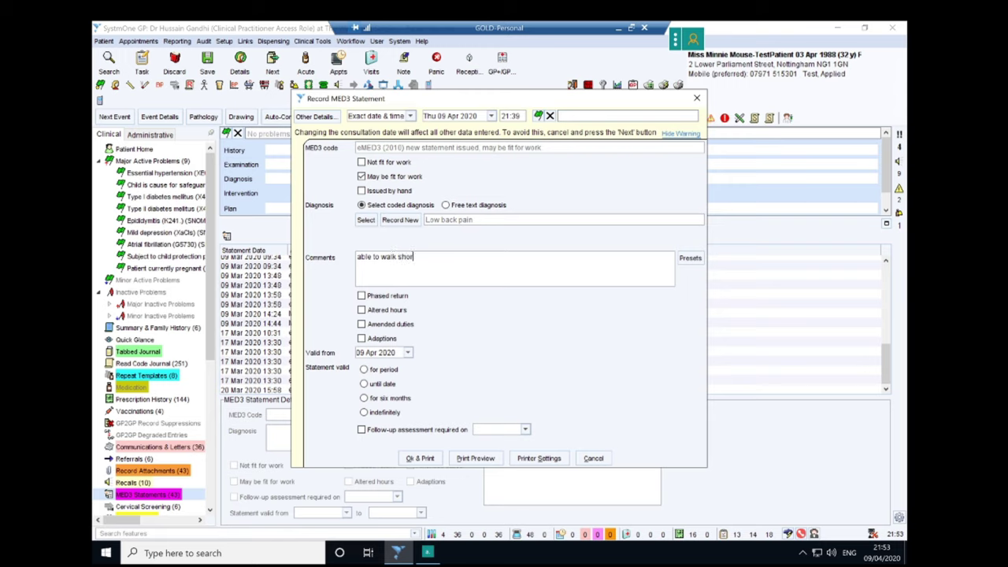
pyautogui.write('t distances')
# - Try the statement's validity as a period of 1 and as an until date, and discard the MED3 statement
pyautogui.click(365, 370)
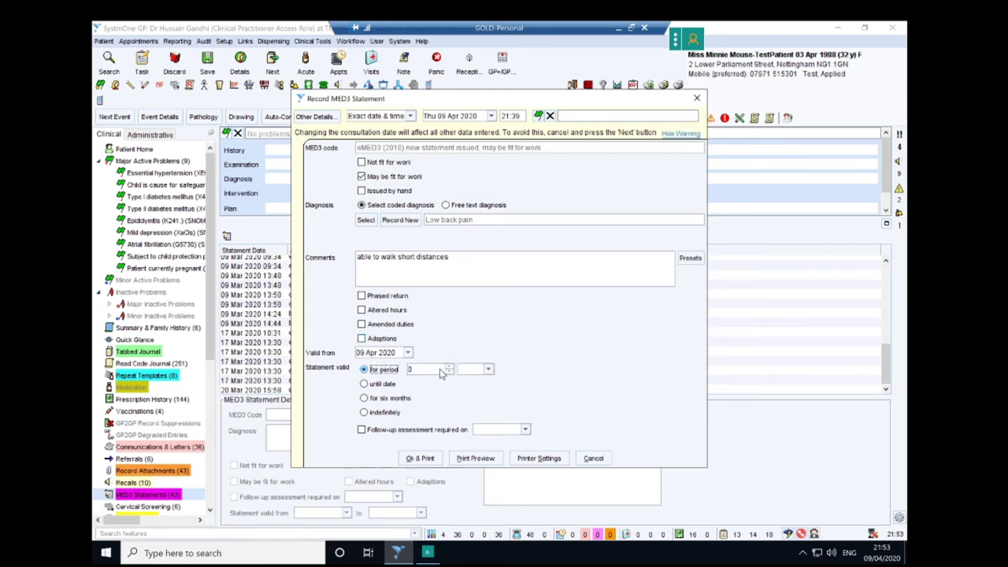
pyautogui.click(449, 368)
pyautogui.click(488, 370)
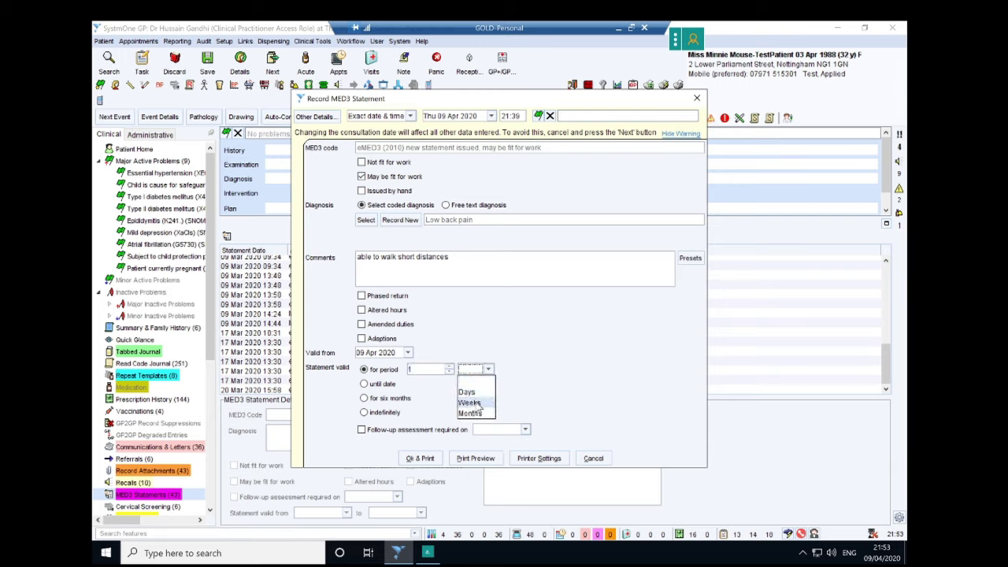
pyautogui.click(385, 384)
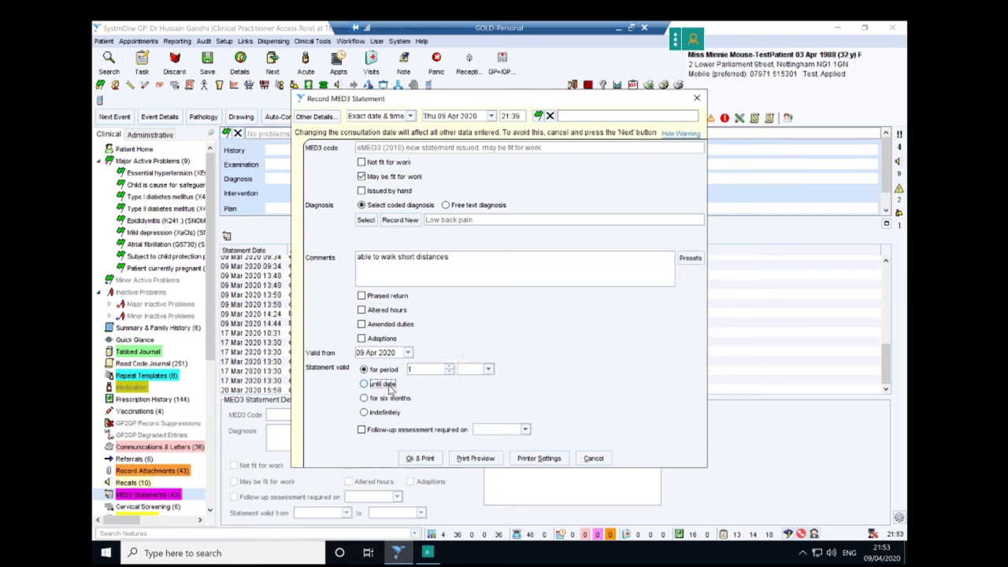
pyautogui.click(389, 384)
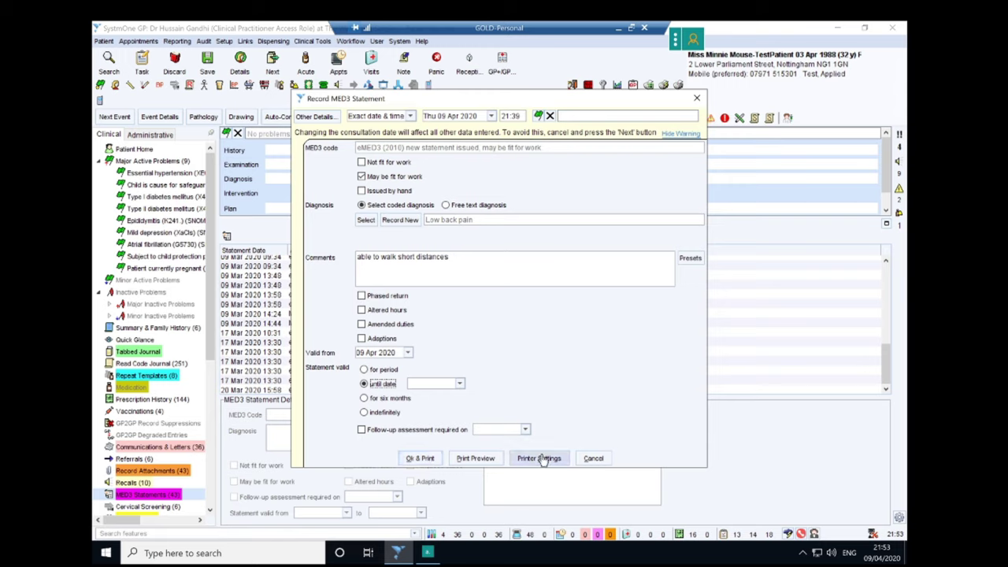
pyautogui.click(594, 458)
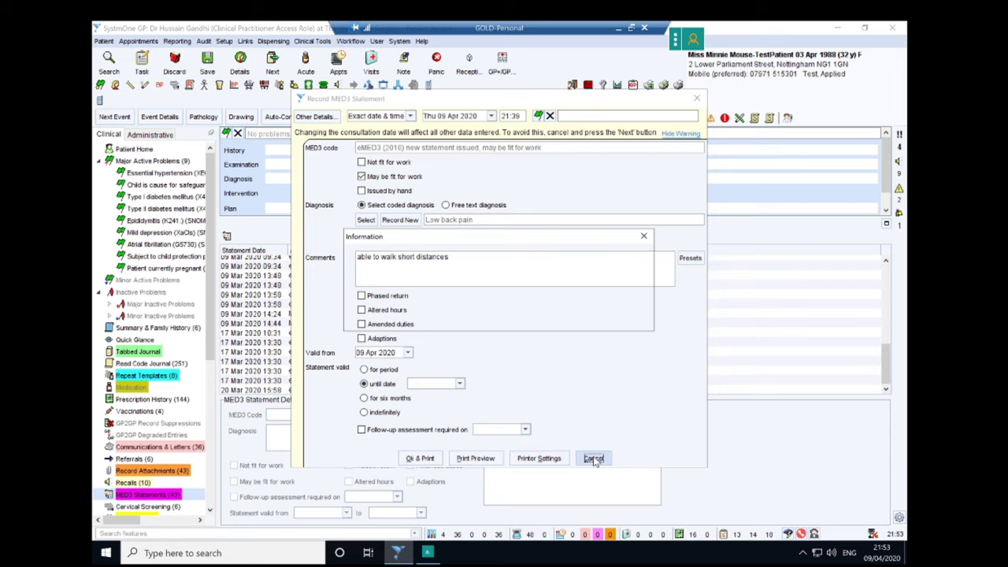
pyautogui.click(501, 318)
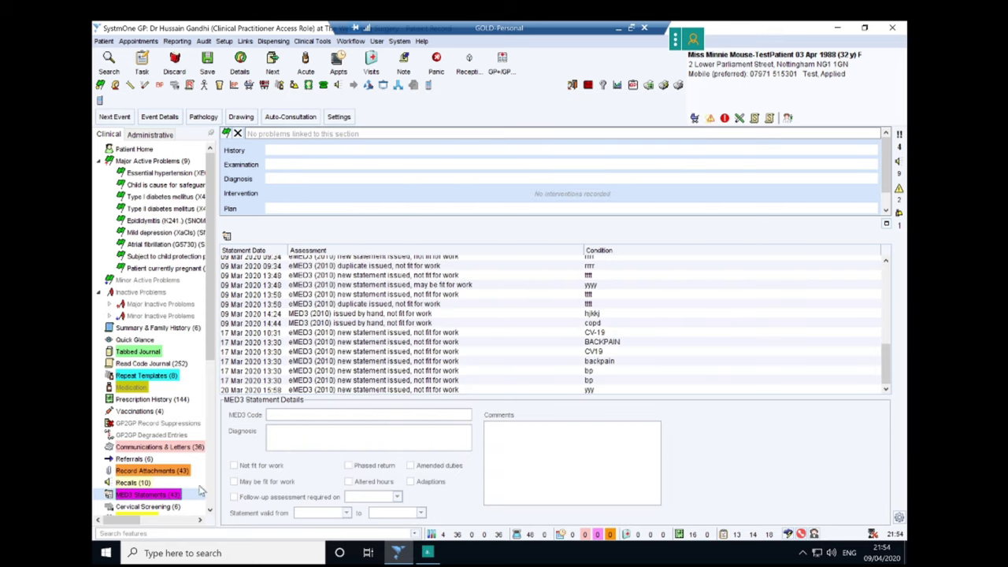
# - Review the patient's sensitivities and allergies and the Pathology & Radiology section, including the Biochemistry and Endocrinology results
pyautogui.scroll(-7, 211, 475)
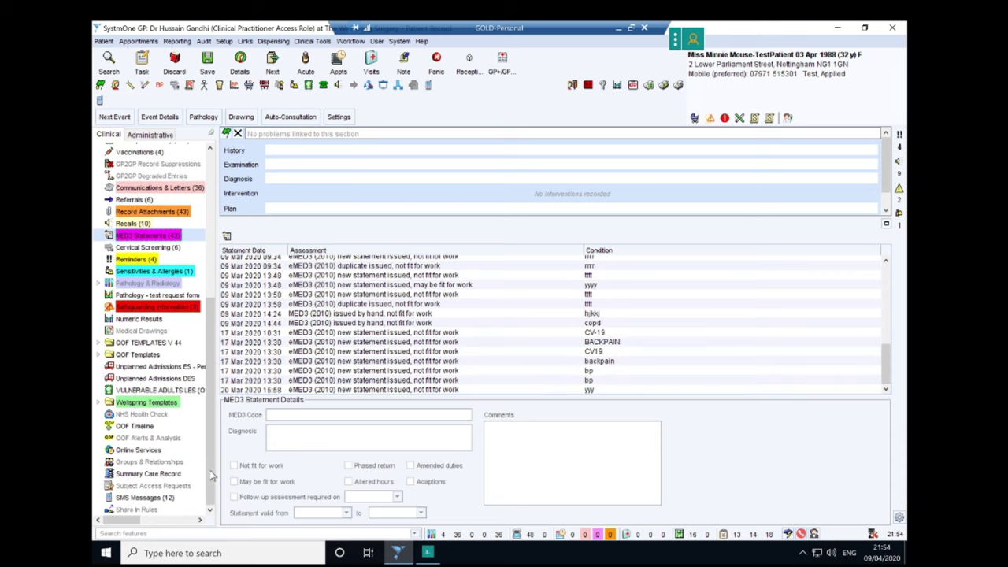
pyautogui.click(154, 273)
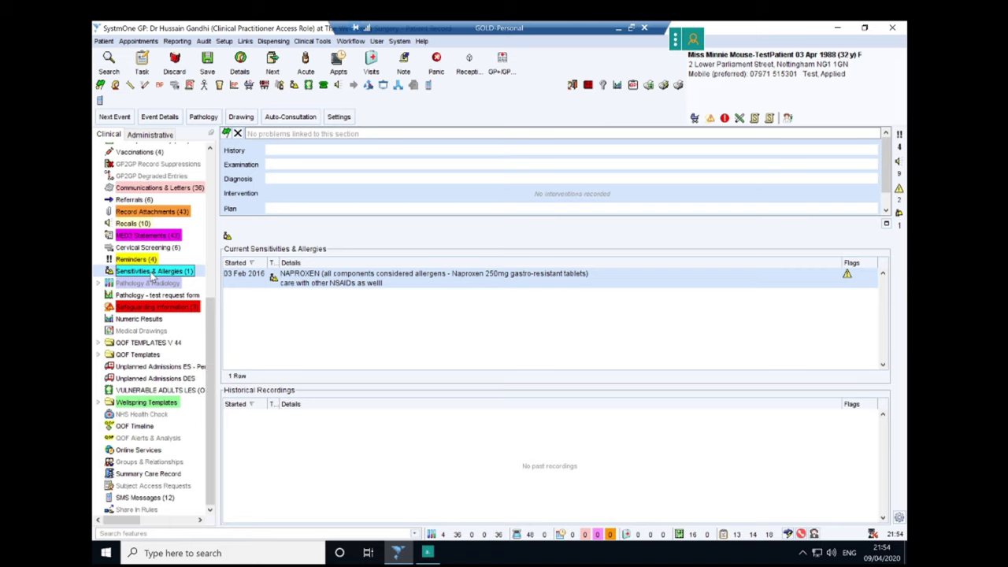
pyautogui.click(100, 285)
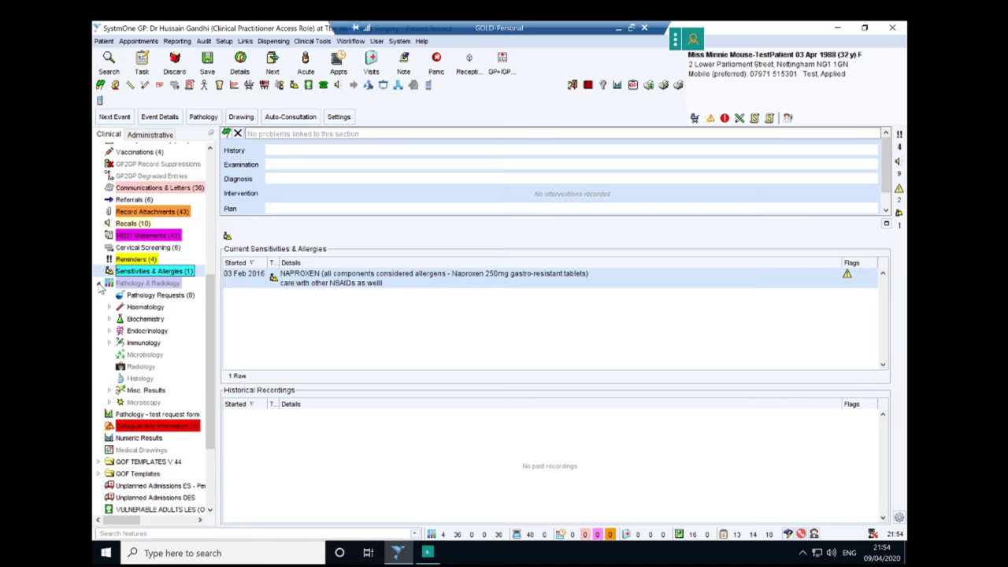
pyautogui.click(145, 319)
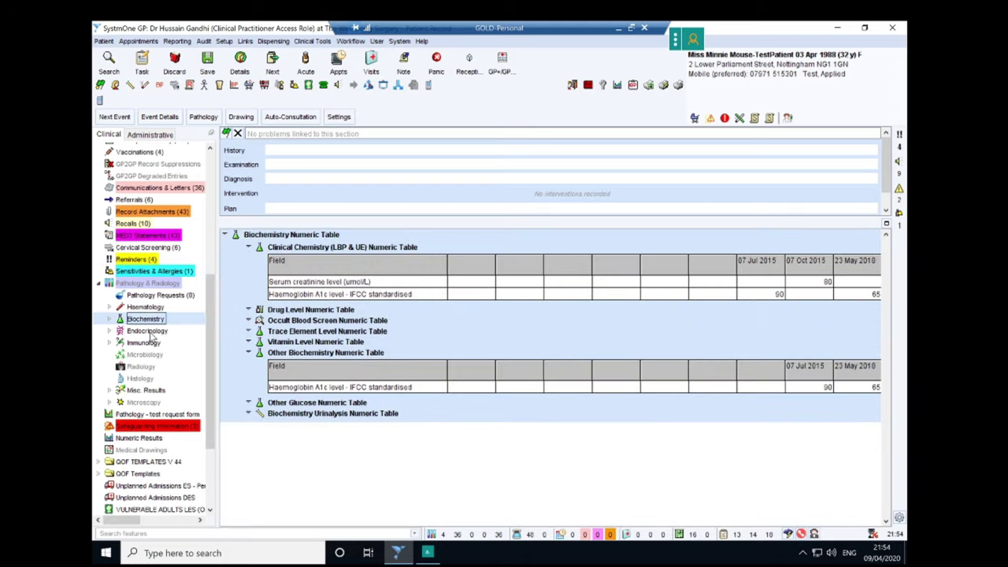
pyautogui.click(148, 331)
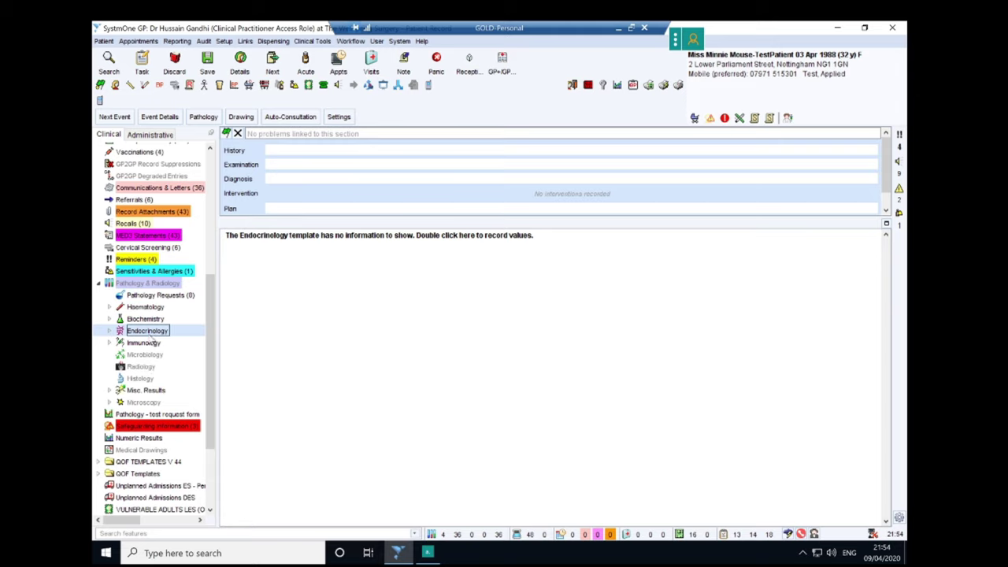
pyautogui.click(150, 283)
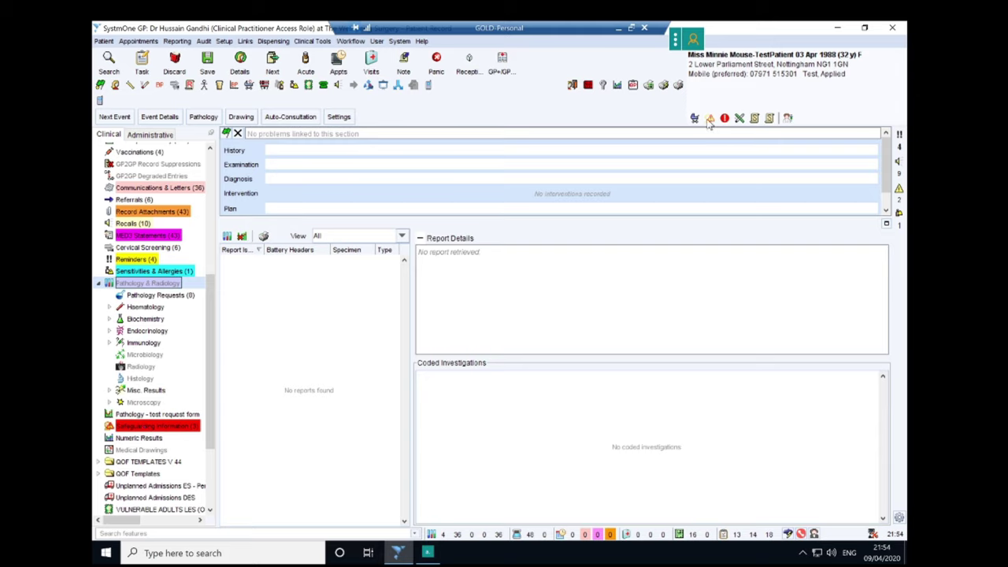
pyautogui.moveTo(711, 122)
pyautogui.scroll(-3, 210, 478)
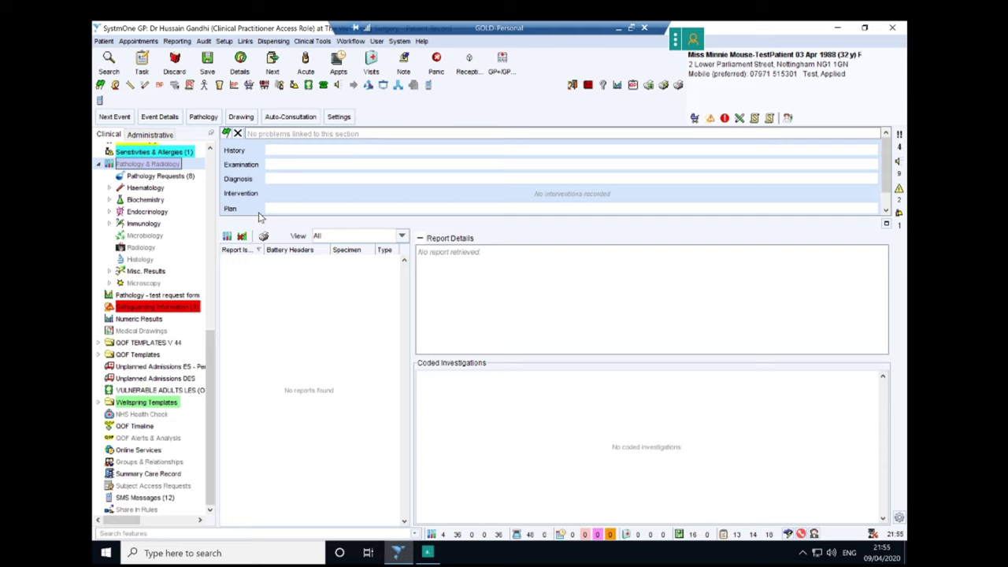
# - Record the consultation history "pateint present with back pain" and the examination "full examination no red flags"
pyautogui.click(303, 151)
pyautogui.write('patie')
pyautogui.write('nt present with ')
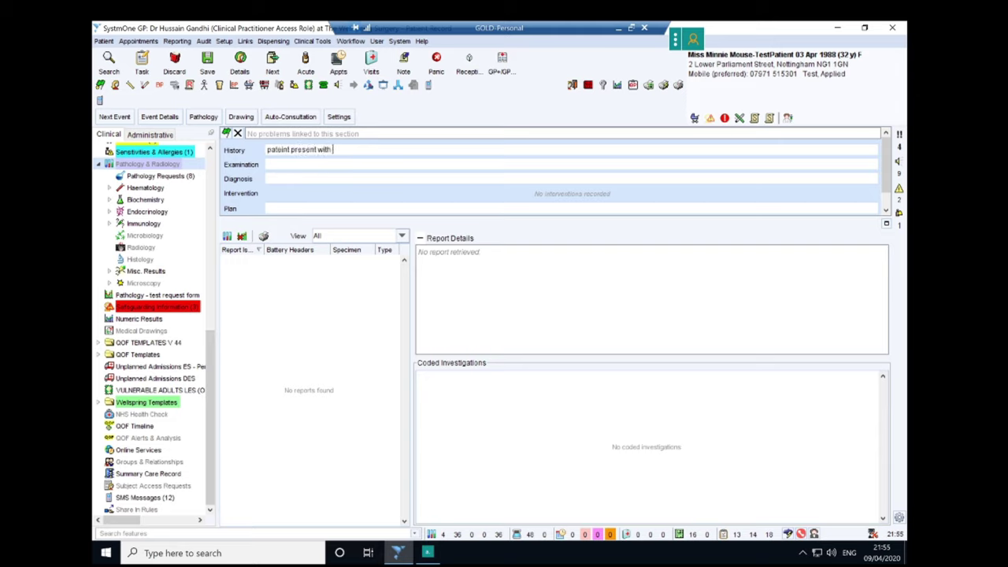
pyautogui.write('back pain')
pyautogui.click(268, 164)
pyautogui.write('full examination no re')
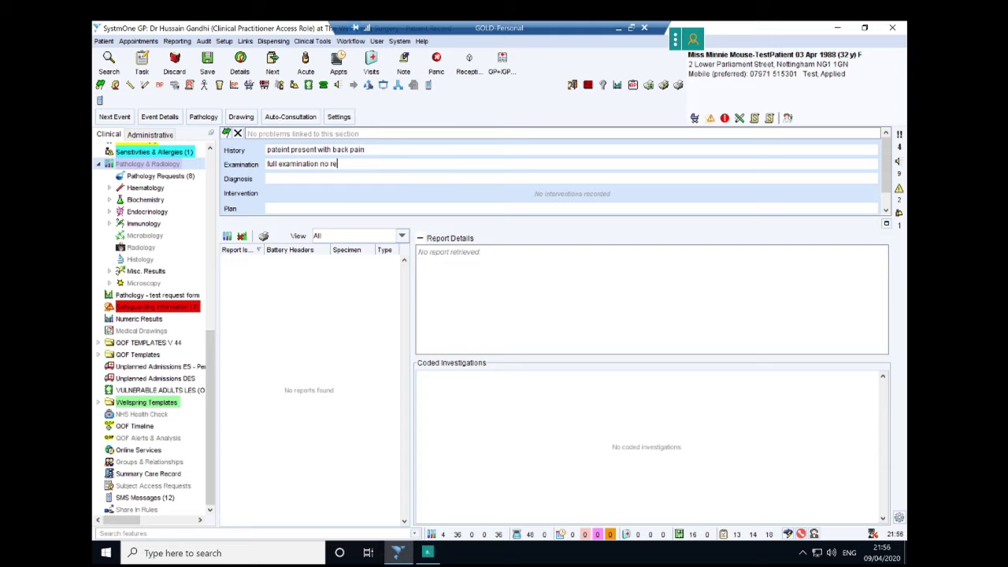
pyautogui.write('d flags')
# - Record the diagnosis "low back pain possible sciatica" and the plan "home analgesia , med3 and physio follow up if needed."
pyautogui.click(268, 178)
pyautogui.write('low back pain possible sciatica')
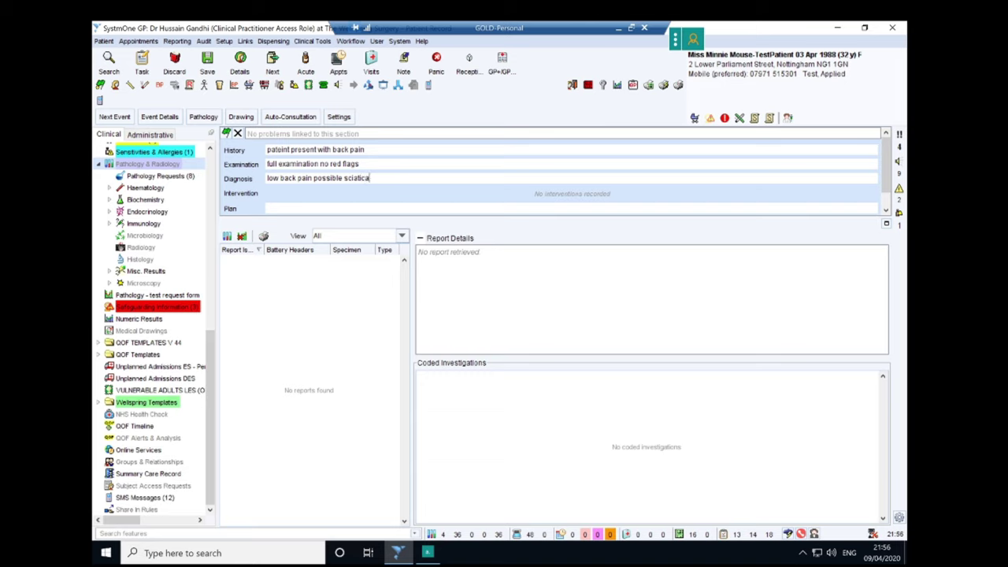
pyautogui.press('Tab')
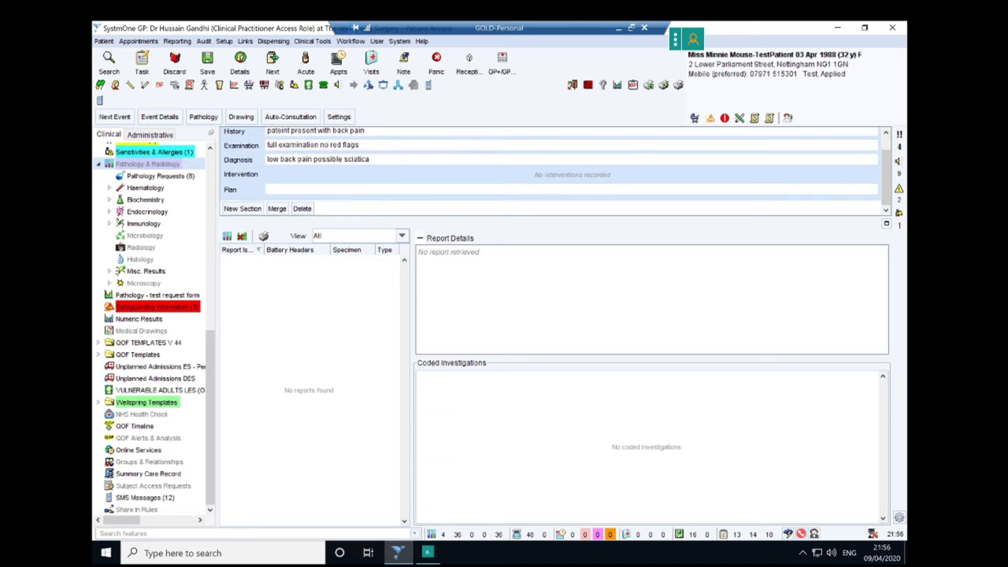
pyautogui.write('home analgesia , med3 and physio ')
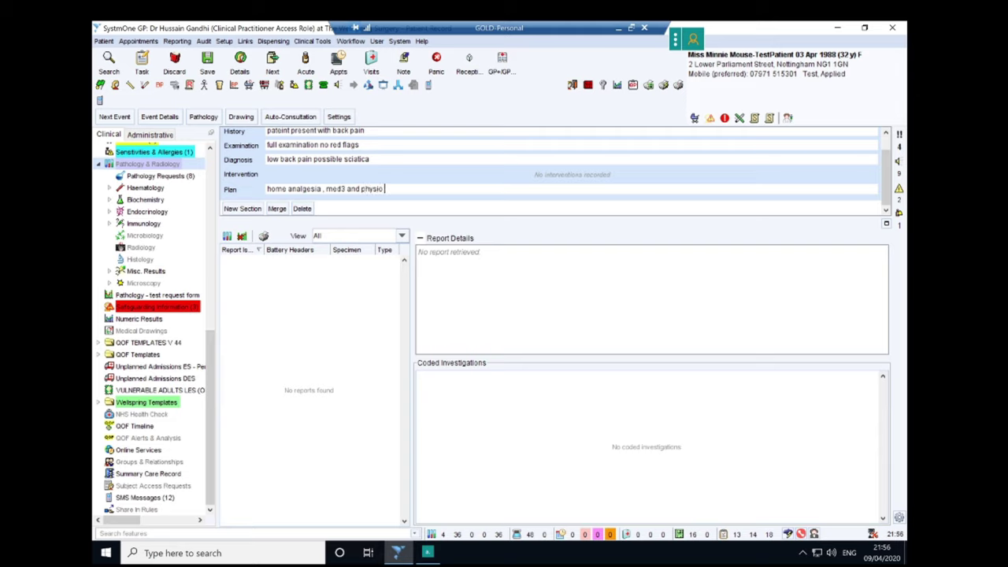
pyautogui.write('follow up if needed.')
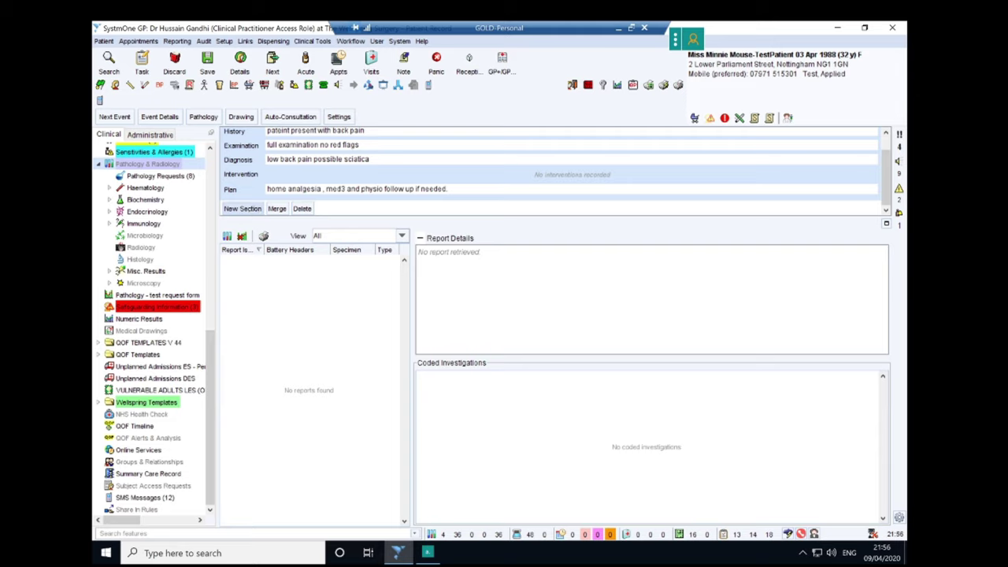
# - Add the "confirmed identity" auto-consultation entry from the Telephone assessment group to the consultation
pyautogui.click(291, 122)
pyautogui.moveTo(291, 119)
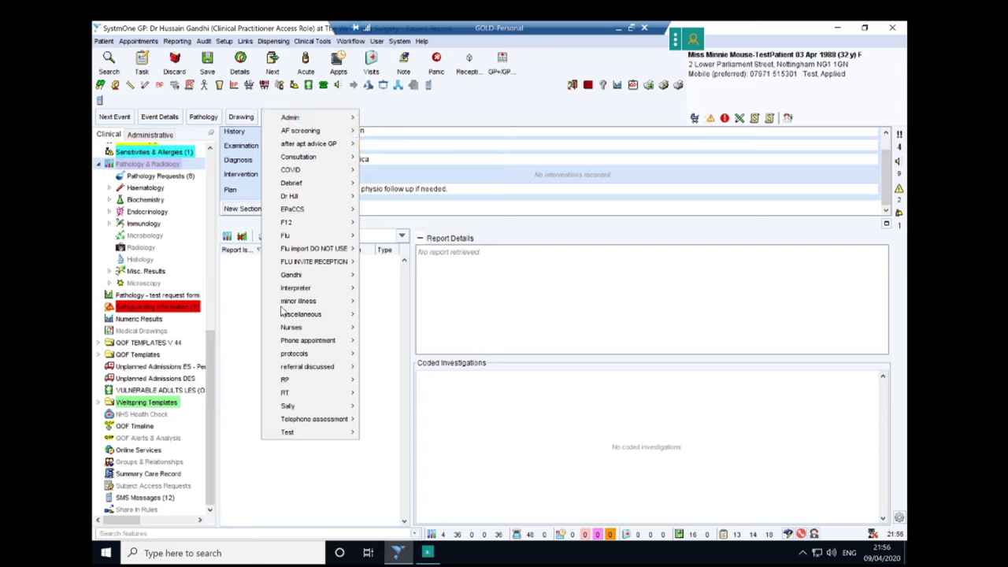
pyautogui.moveTo(293, 423)
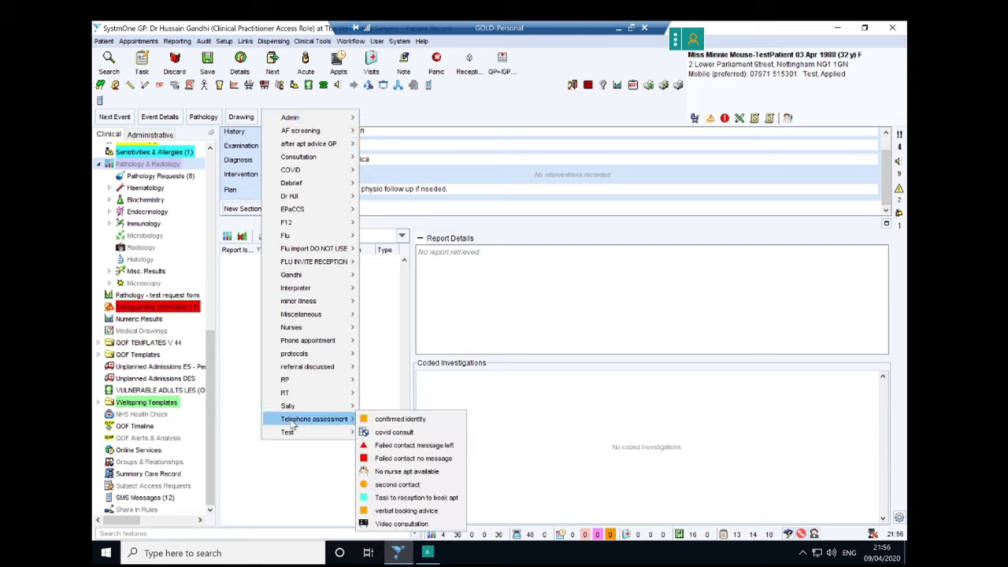
pyautogui.click(367, 423)
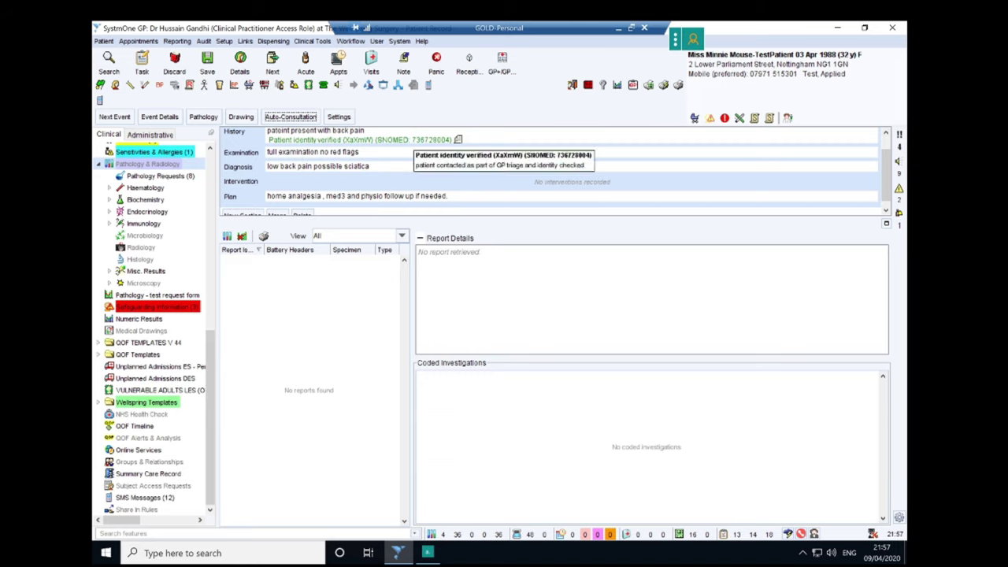
pyautogui.scroll(1, 551, 170)
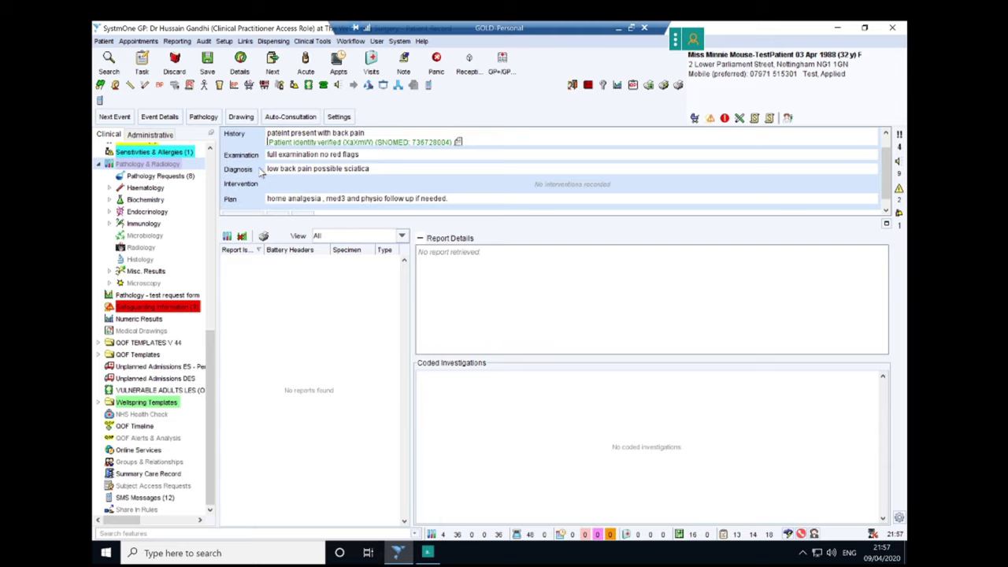
# - View the Patient Profile and Blood Pressure entry templates and the blood pressure graph, closing each without entering values
pyautogui.click(115, 85)
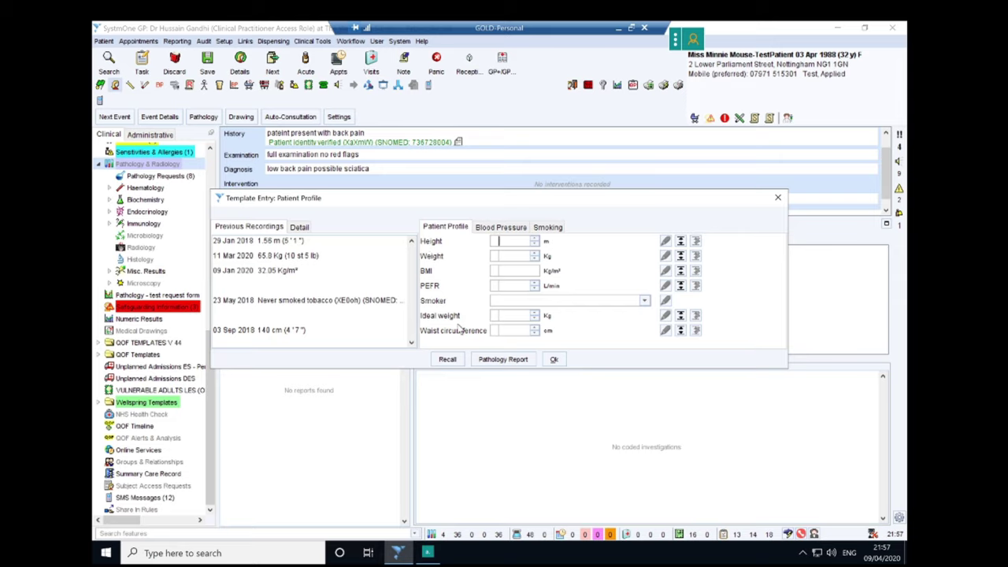
pyautogui.click(554, 359)
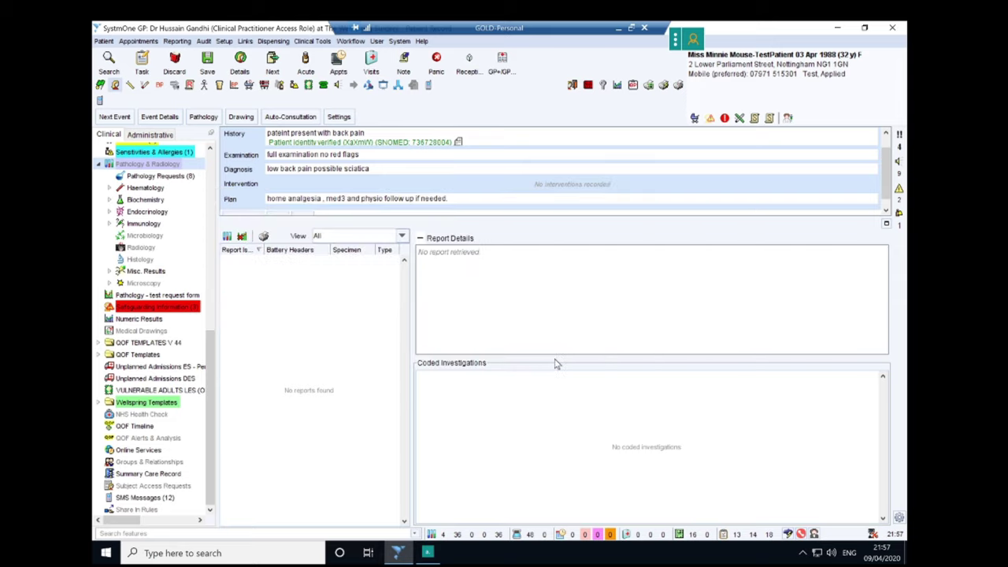
pyautogui.click(159, 86)
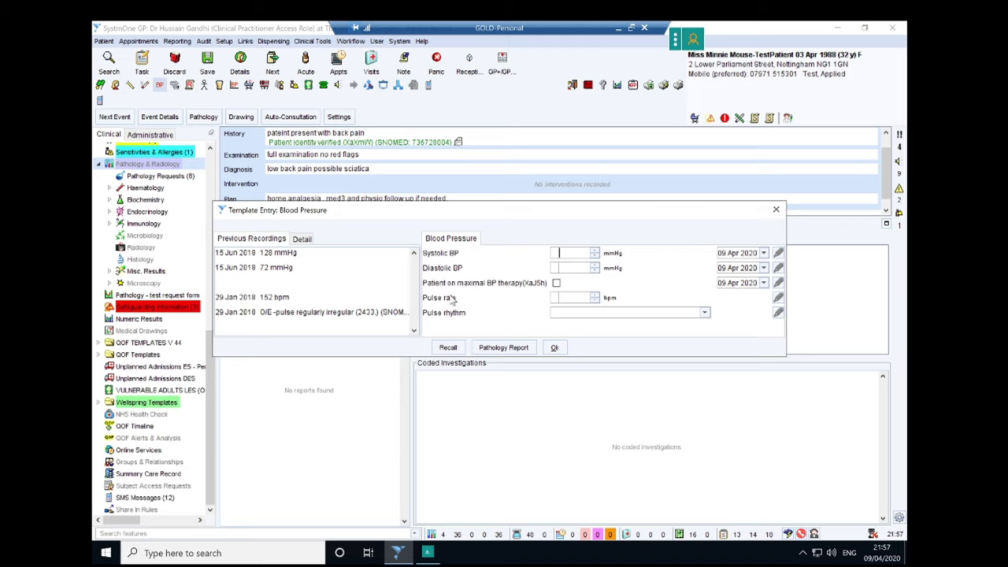
pyautogui.click(555, 347)
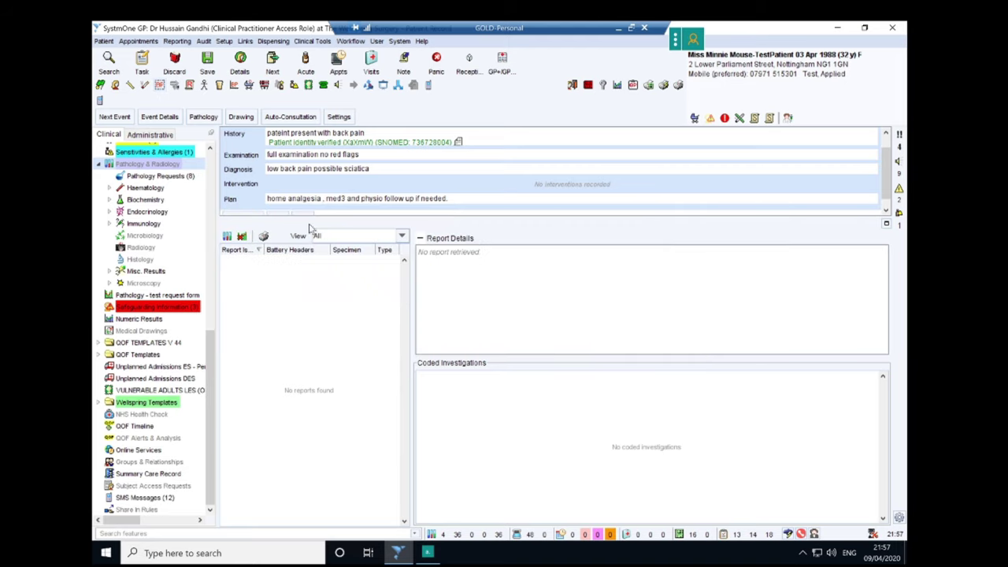
pyautogui.click(234, 86)
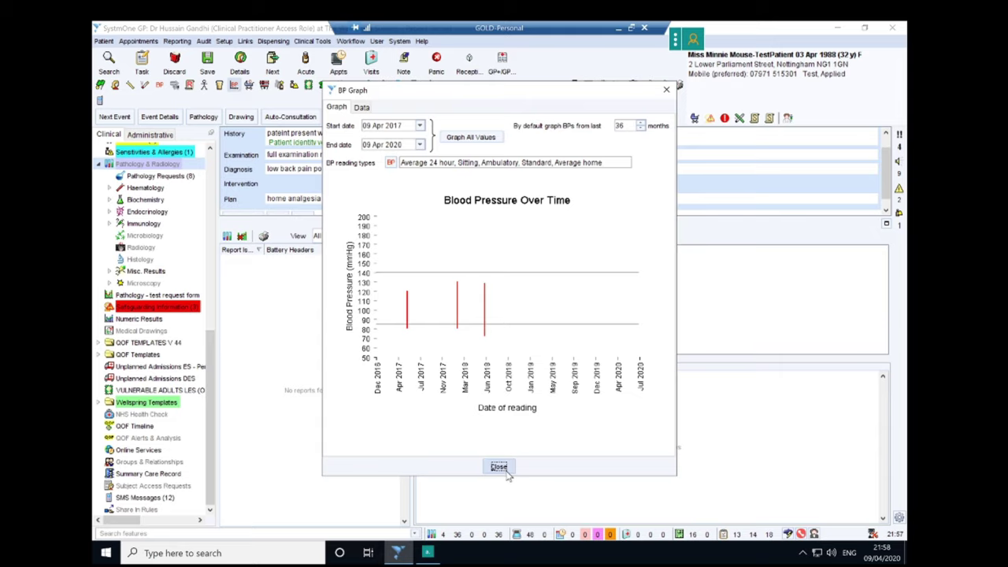
pyautogui.click(499, 467)
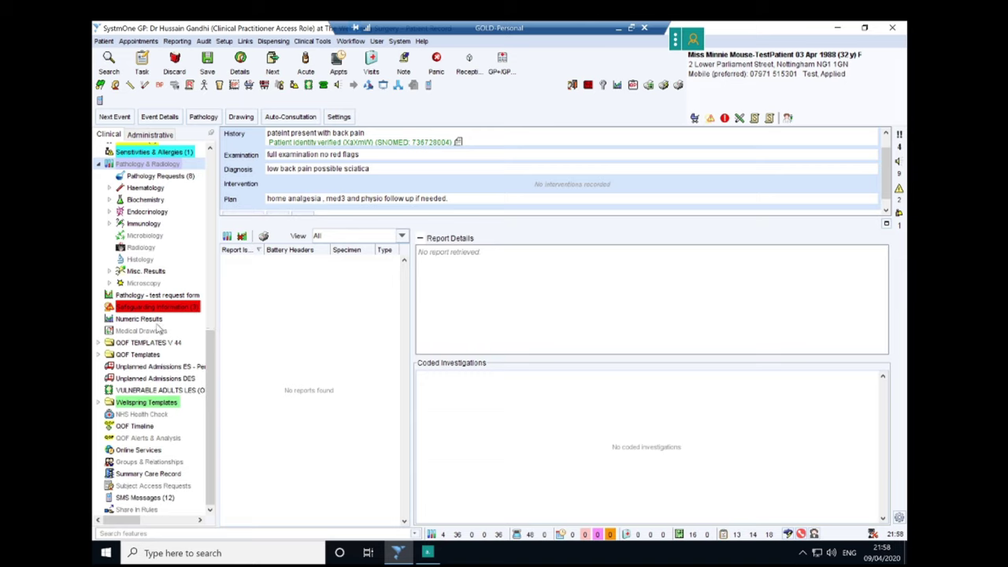
# - View the Asthma v44 2019/2020 QOF template, including its annual review tick box, notes and smoking overview, and close it without saving
pyautogui.click(99, 344)
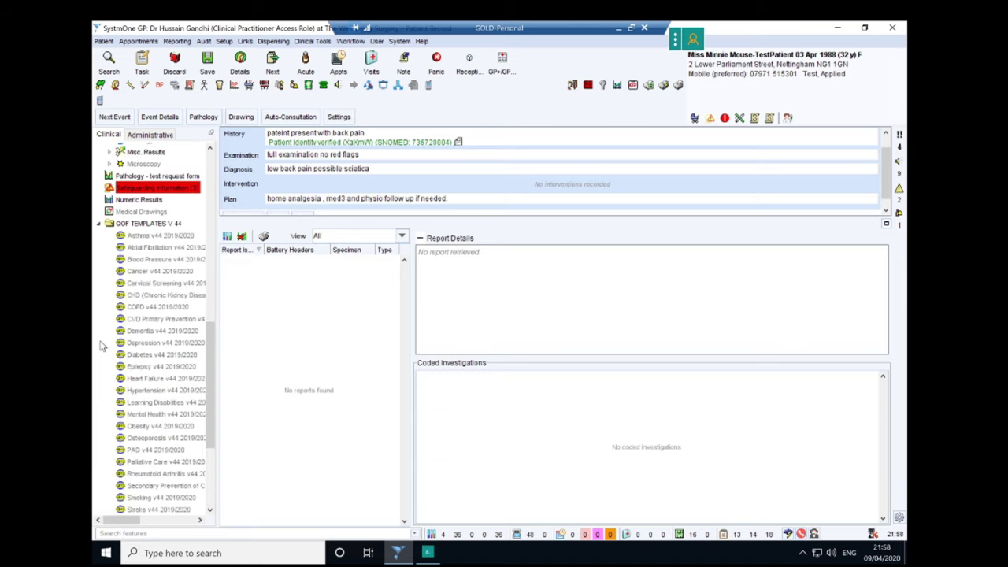
pyautogui.rightClick(157, 238)
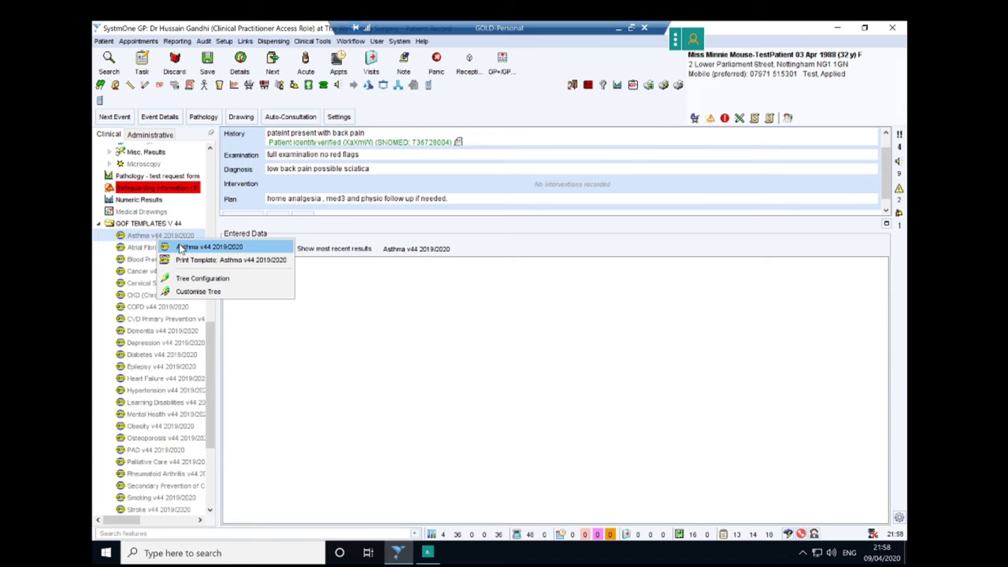
pyautogui.click(181, 247)
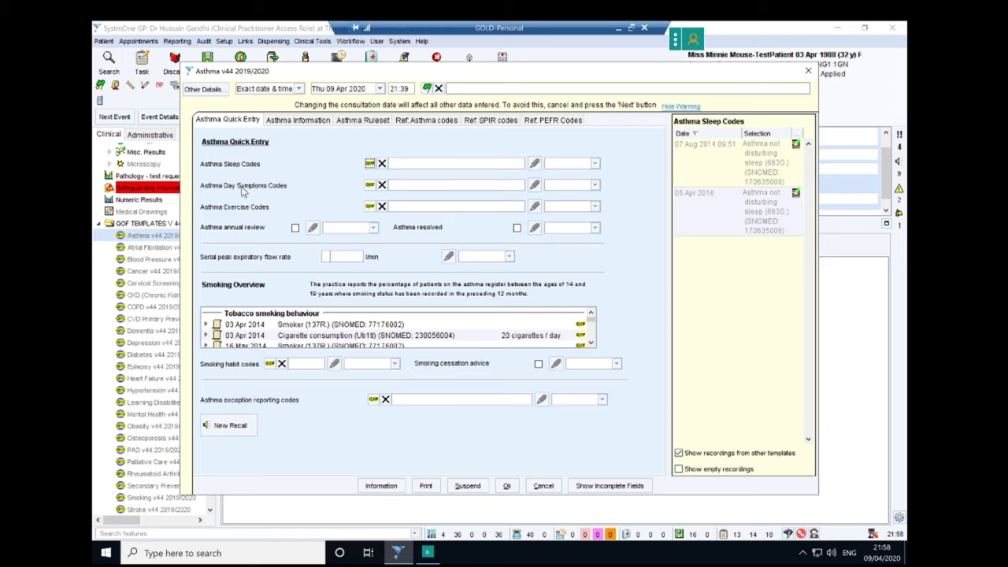
pyautogui.click(295, 229)
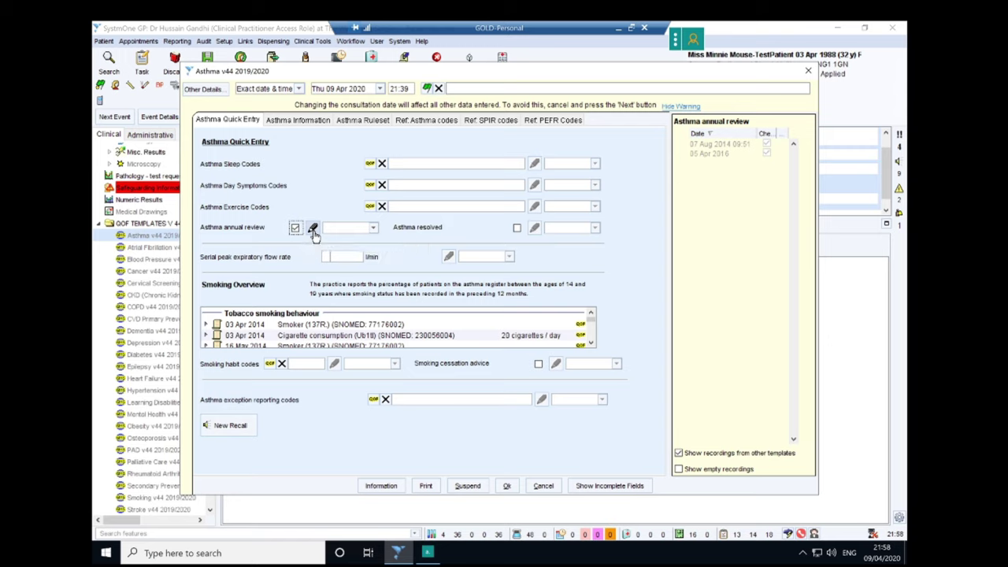
pyautogui.click(313, 229)
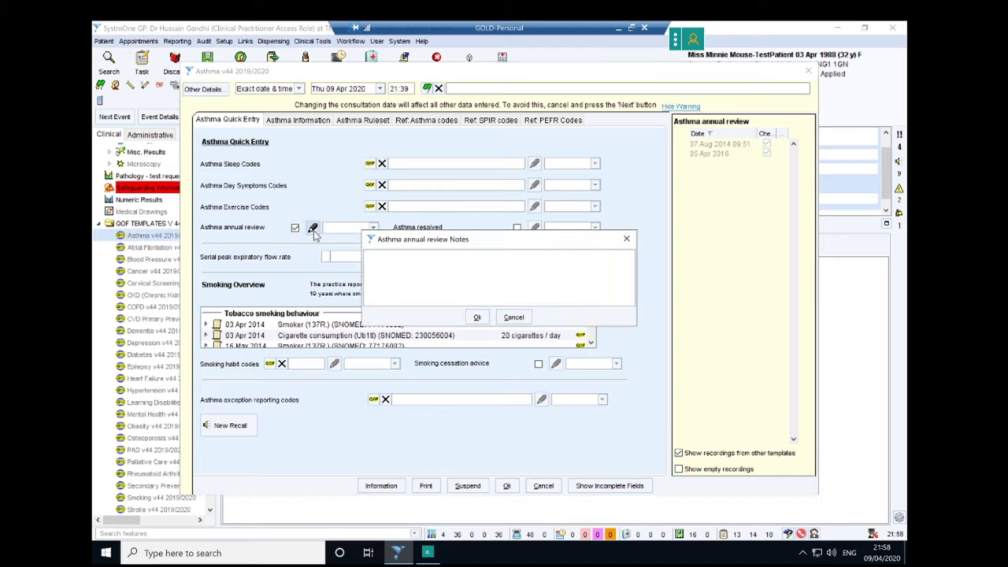
pyautogui.click(513, 318)
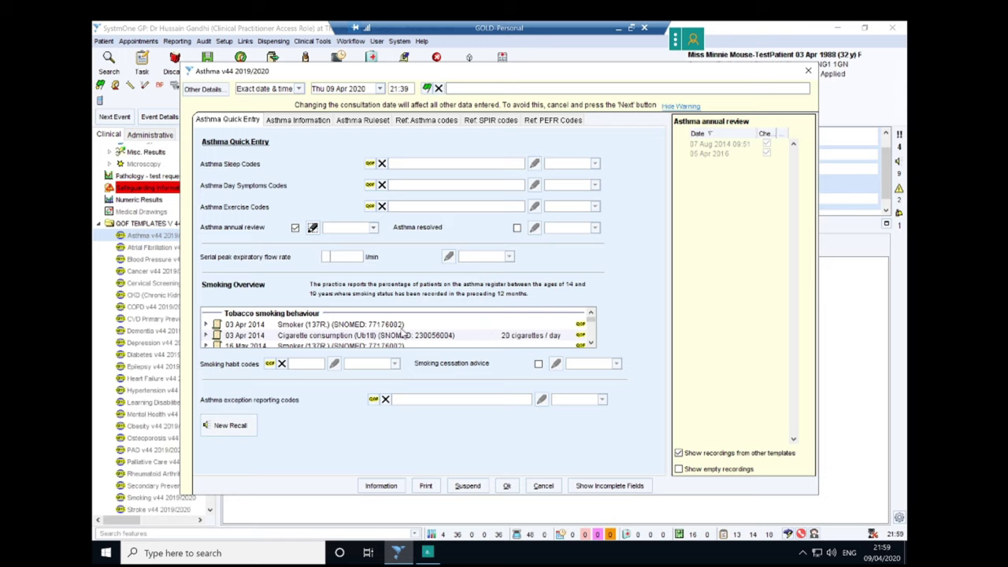
pyautogui.scroll(-3, 404, 334)
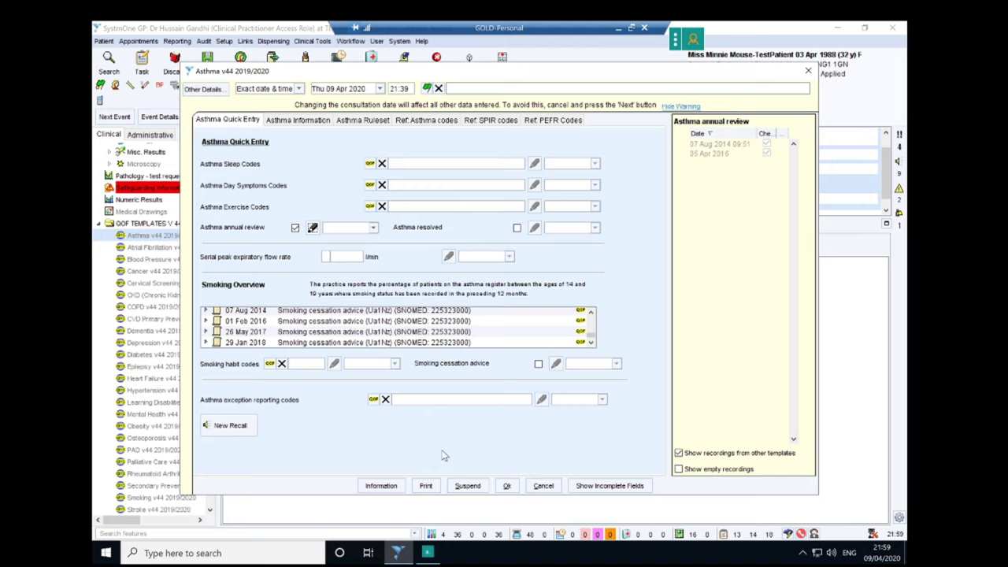
pyautogui.click(544, 488)
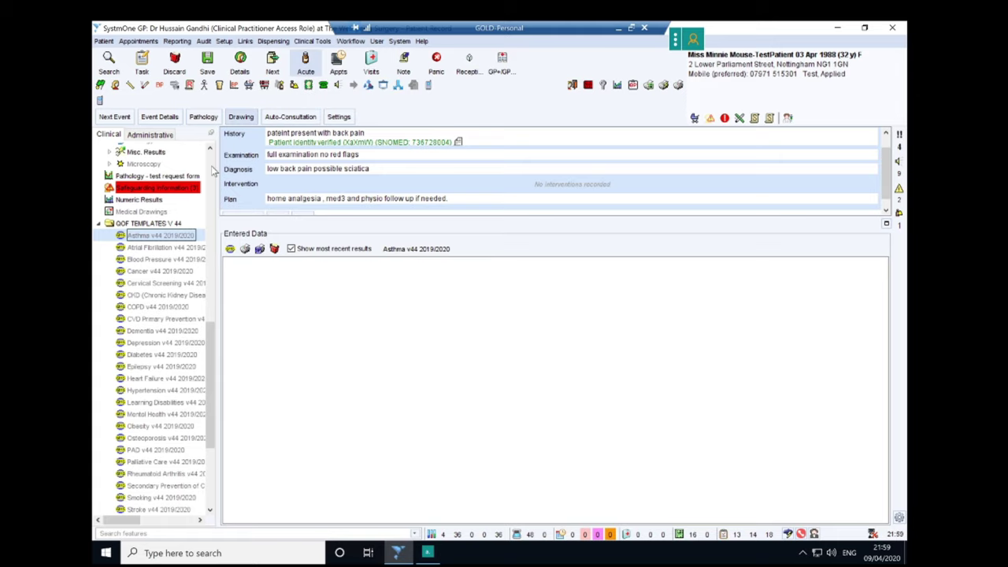
# - Start a new acute medication for Amoxicillin 500mg capsules using the City MMT Formulary Jan 2020 preset: one capsule three times a day, 15 capsules, 5 days
pyautogui.scroll(5, 213, 172)
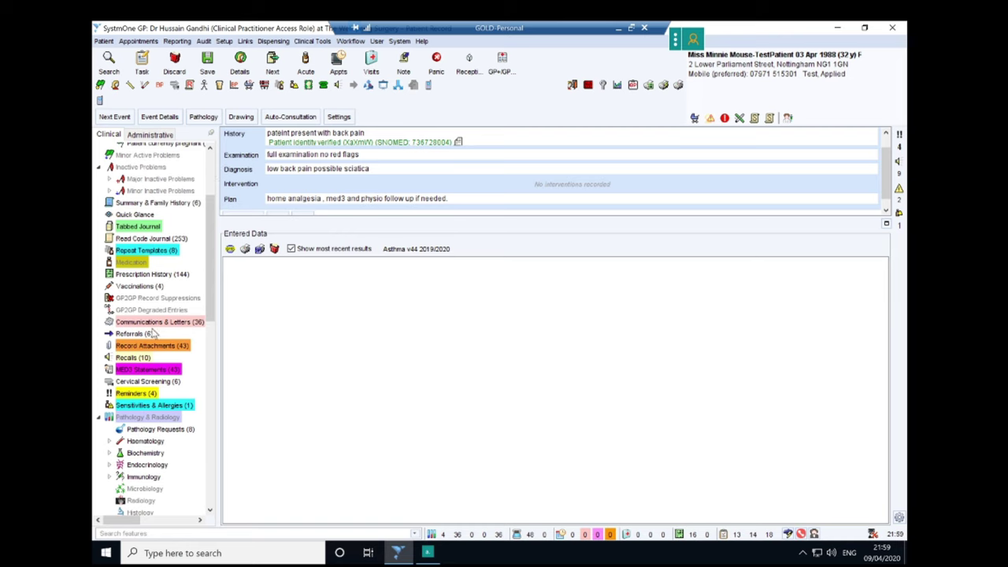
pyautogui.rightClick(144, 269)
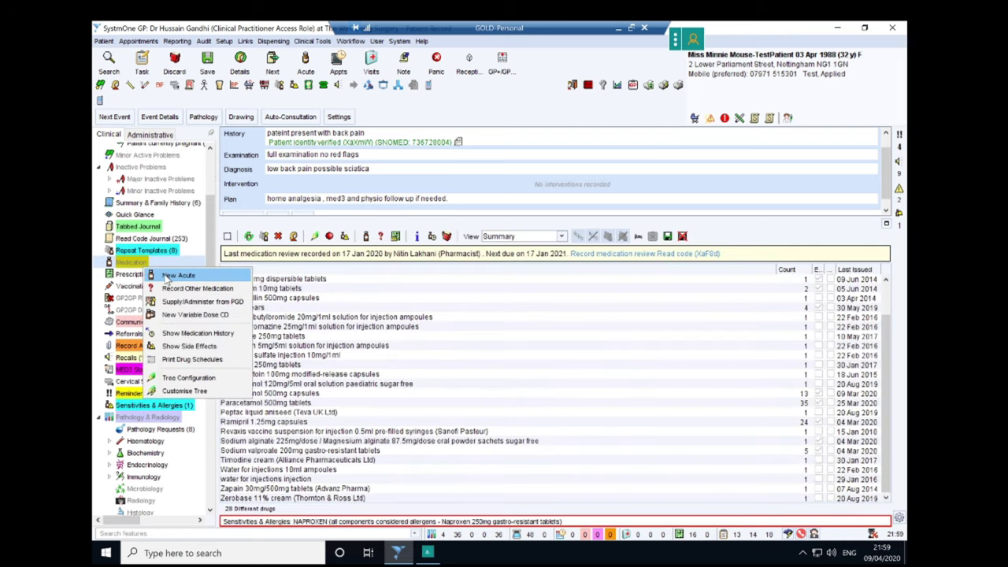
pyautogui.click(306, 68)
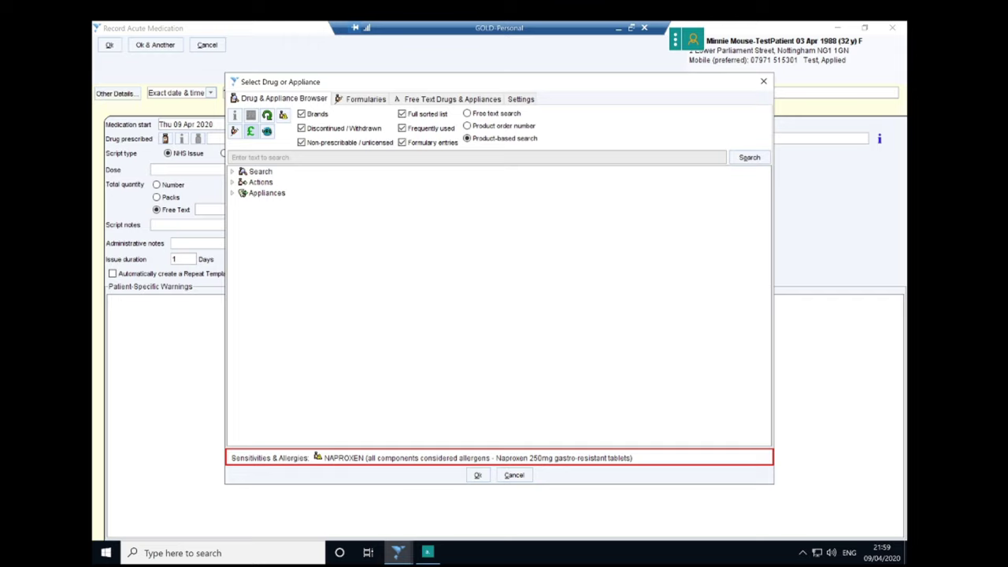
pyautogui.write('amox')
pyautogui.press('Return')
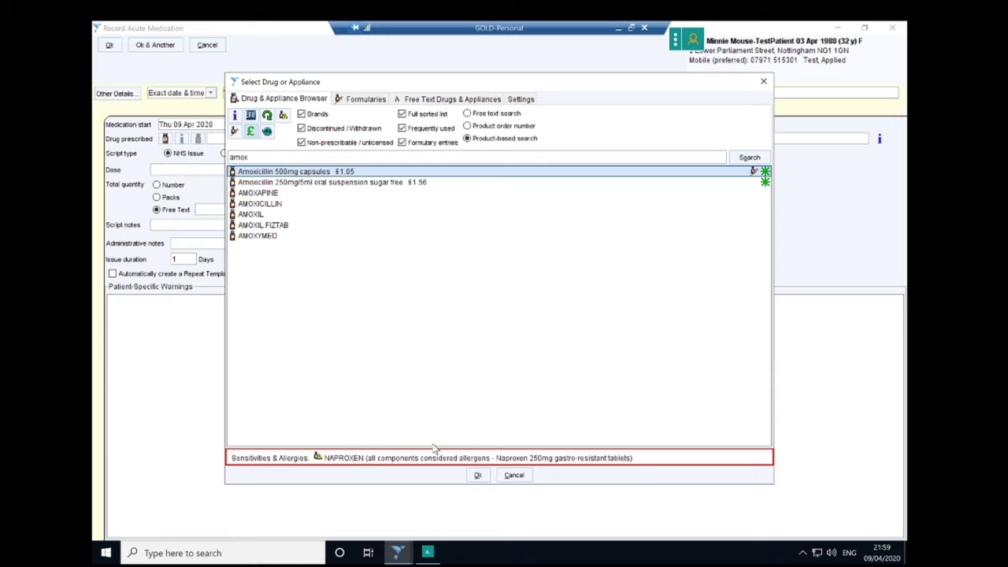
pyautogui.click(478, 477)
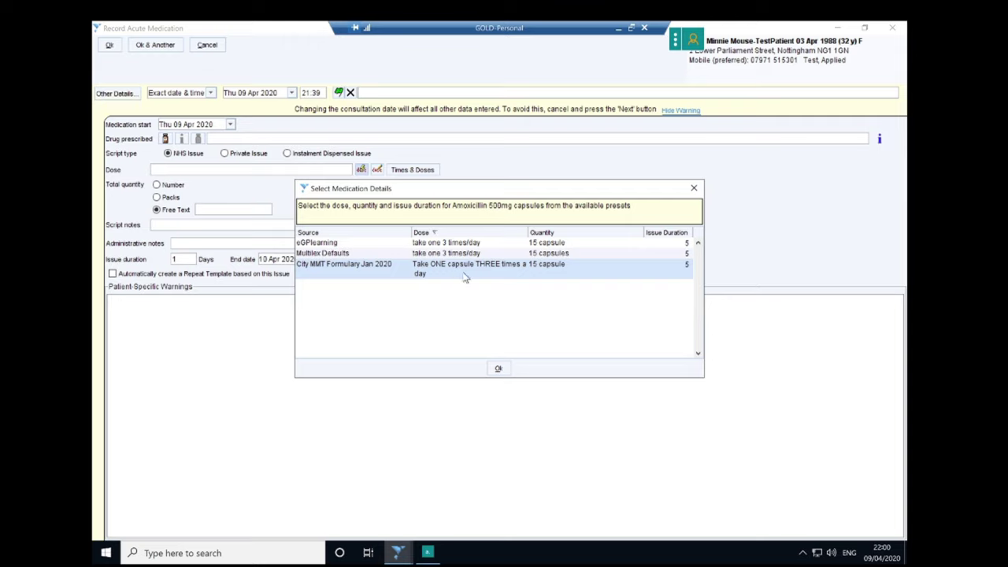
pyautogui.click(499, 369)
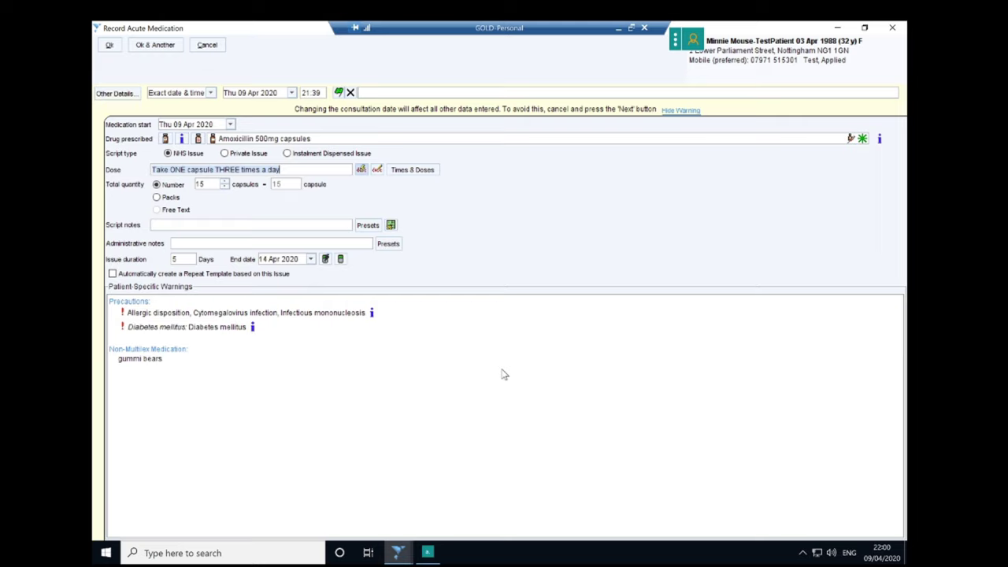
# - Go through the dose, quantity and notes fields of the acute medication and record it in the consultation
pyautogui.click(356, 221)
pyautogui.click(174, 170)
pyautogui.press('Tab')
pyautogui.press('Tab')
pyautogui.press('Tab')
pyautogui.press('Tab')
pyautogui.press('Tab')
pyautogui.press('Tab')
pyautogui.click(108, 46)
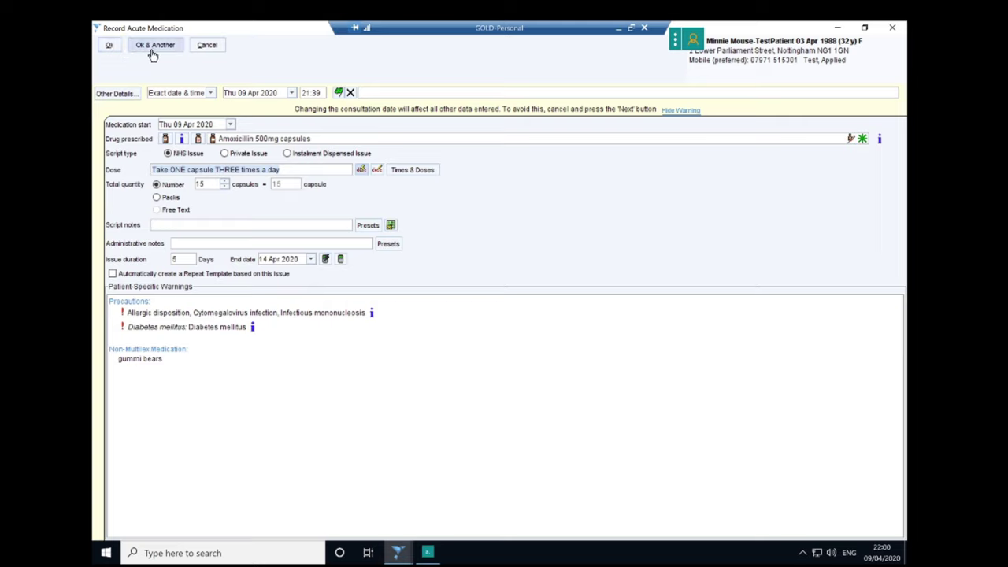
pyautogui.click(110, 46)
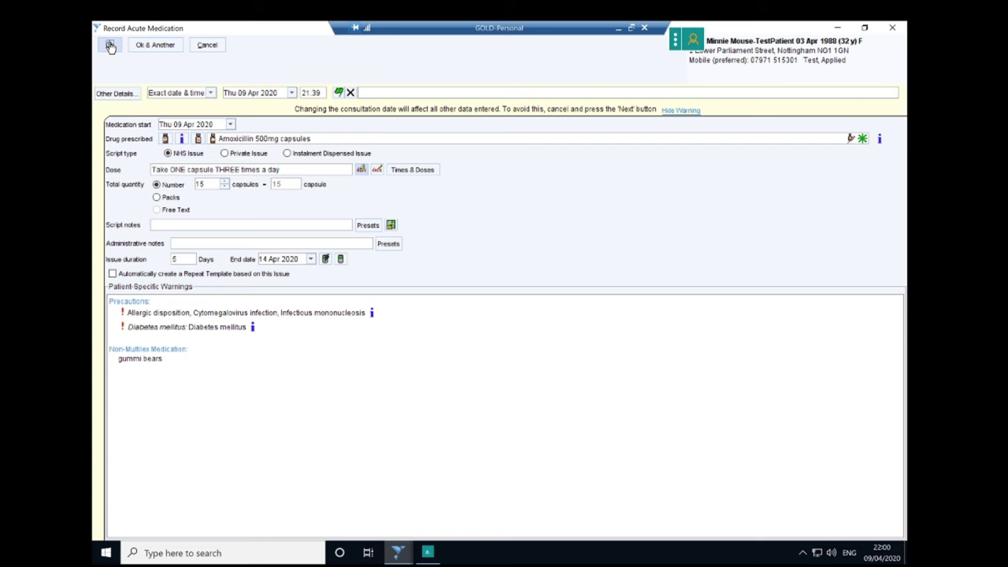
pyautogui.click(111, 47)
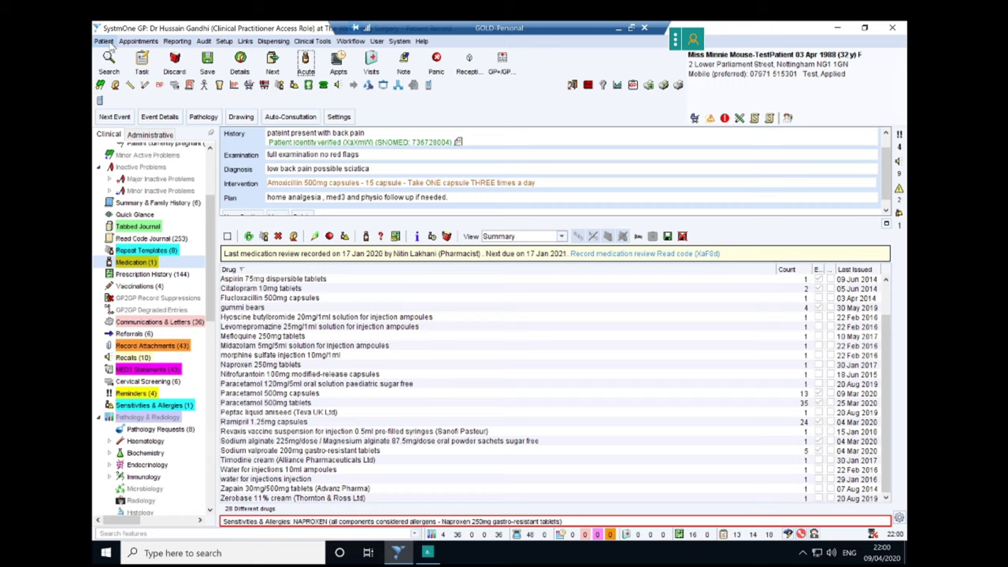
# - Check the script printing options, and save the patient record without tasking the secretary and with the script set not to print
pyautogui.click(677, 86)
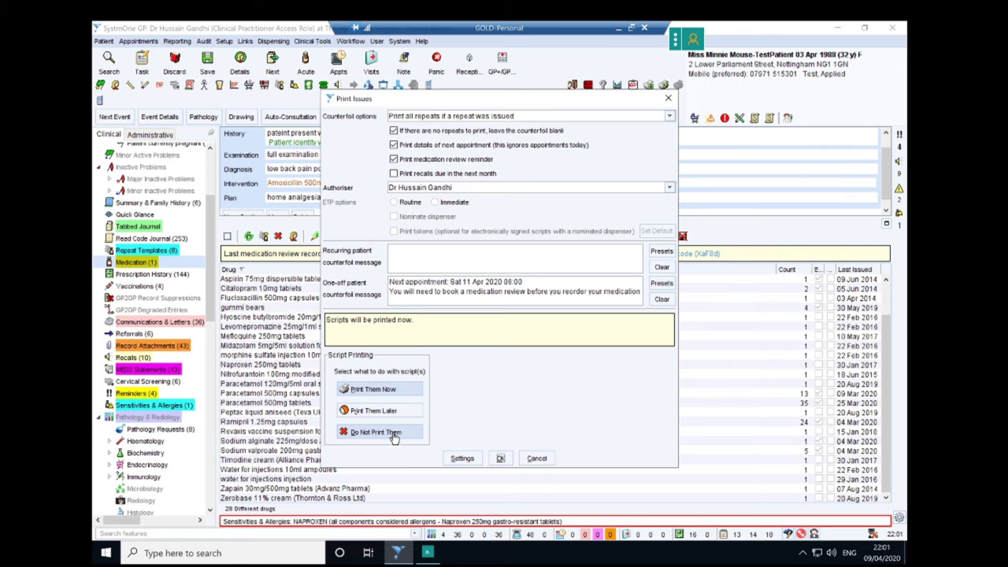
pyautogui.click(536, 458)
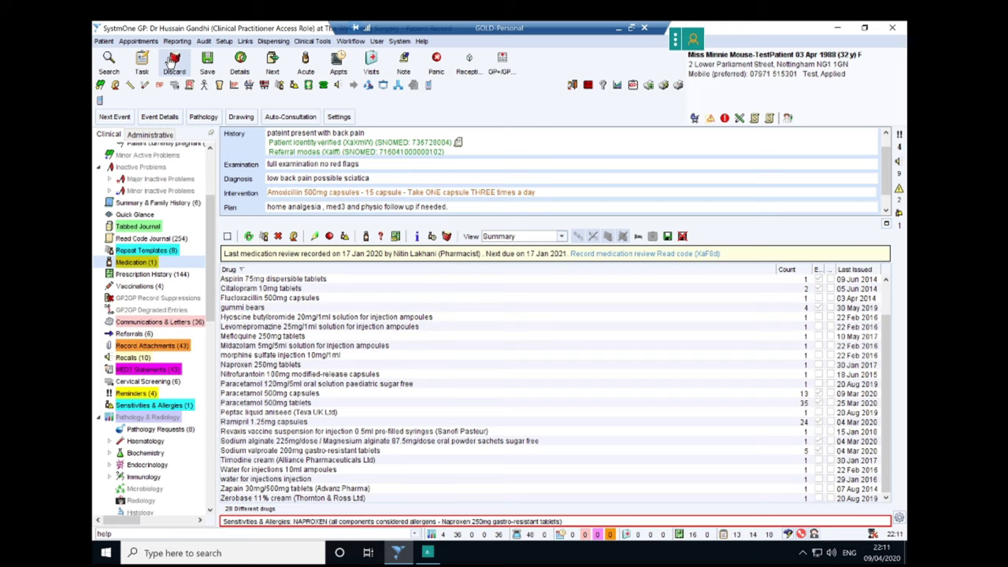
pyautogui.click(208, 62)
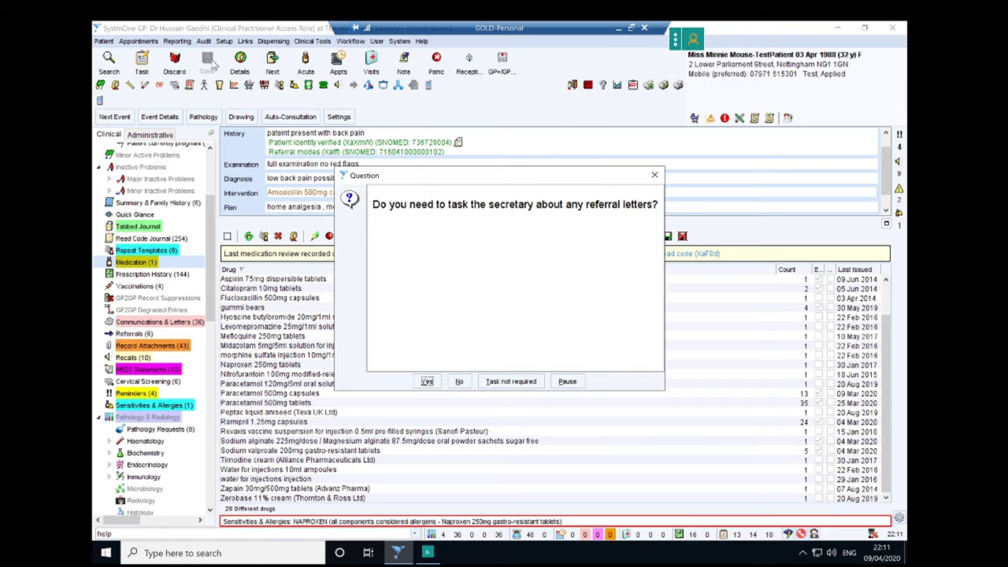
pyautogui.click(459, 382)
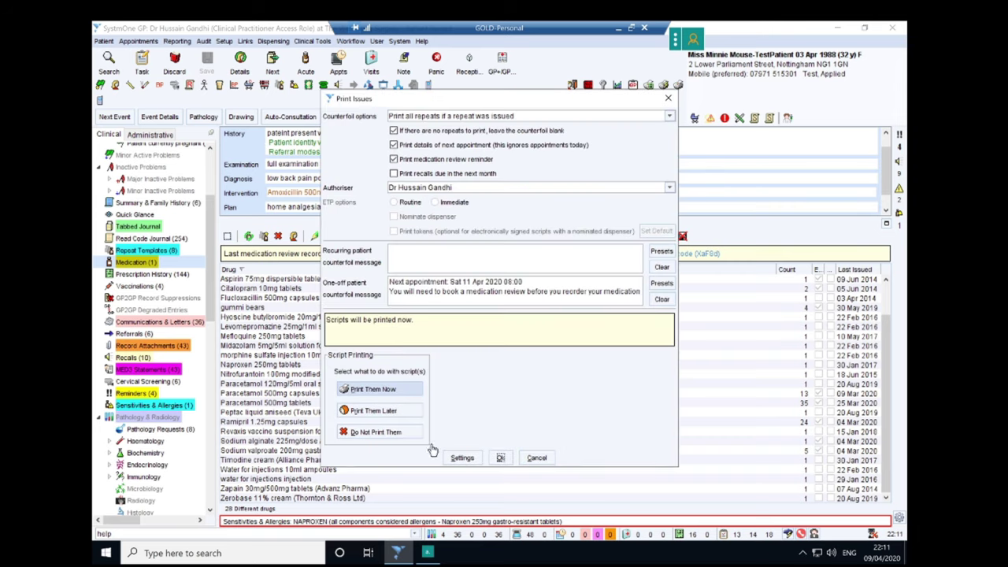
pyautogui.click(388, 435)
pyautogui.click(500, 457)
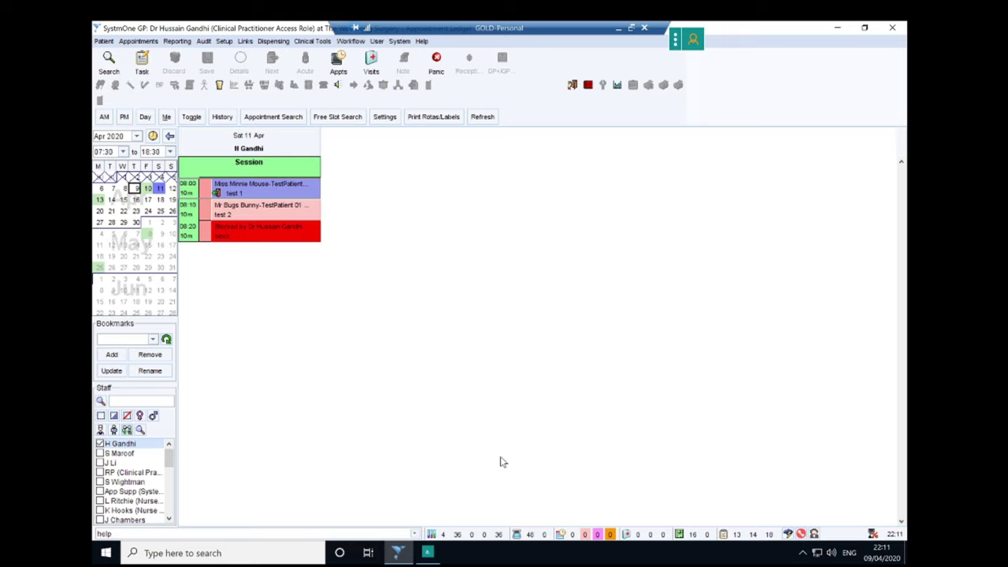
pyautogui.moveTo(290, 219)
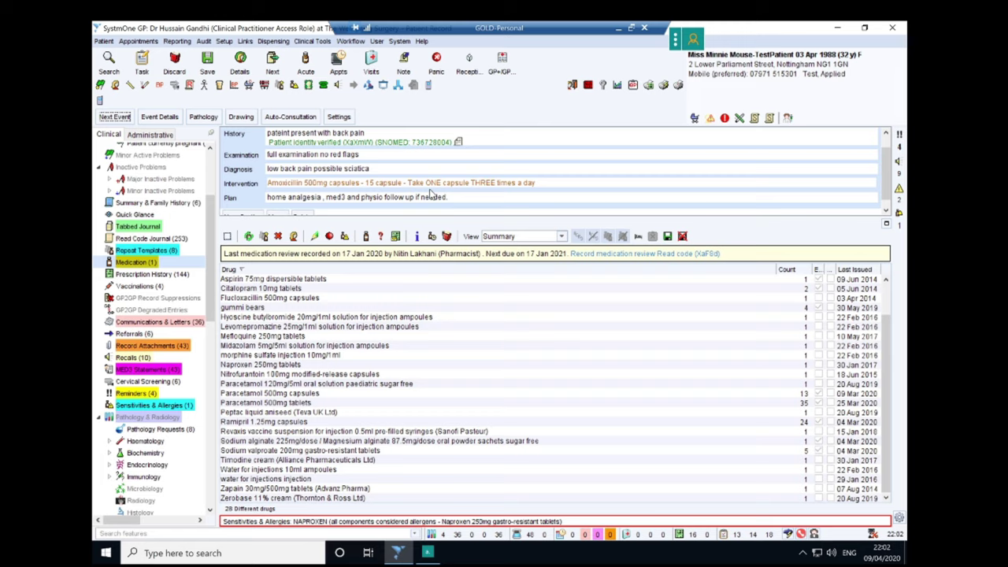
# - View the new notification form and its local user recipient option, and close it without sending anything
pyautogui.click(379, 41)
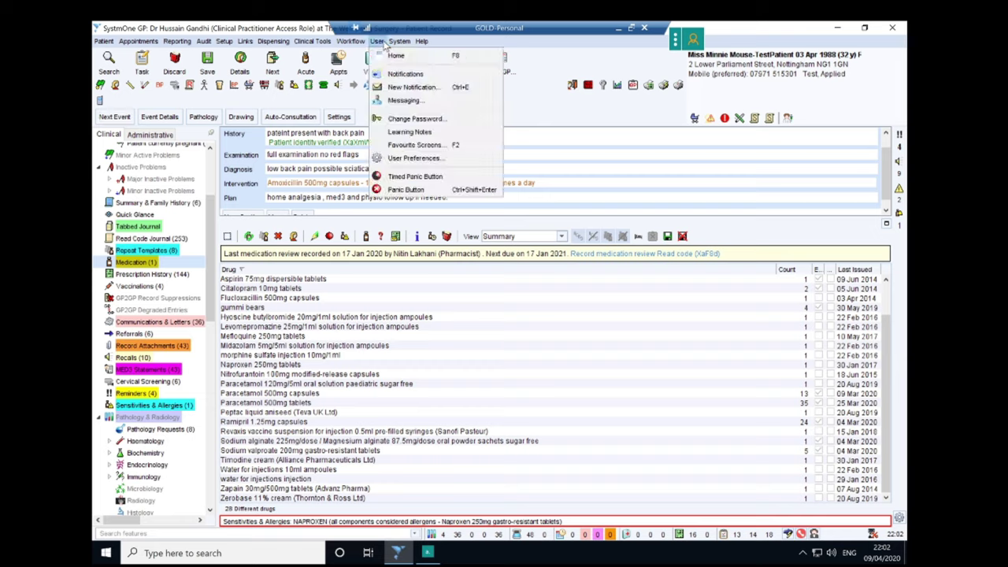
pyautogui.click(396, 88)
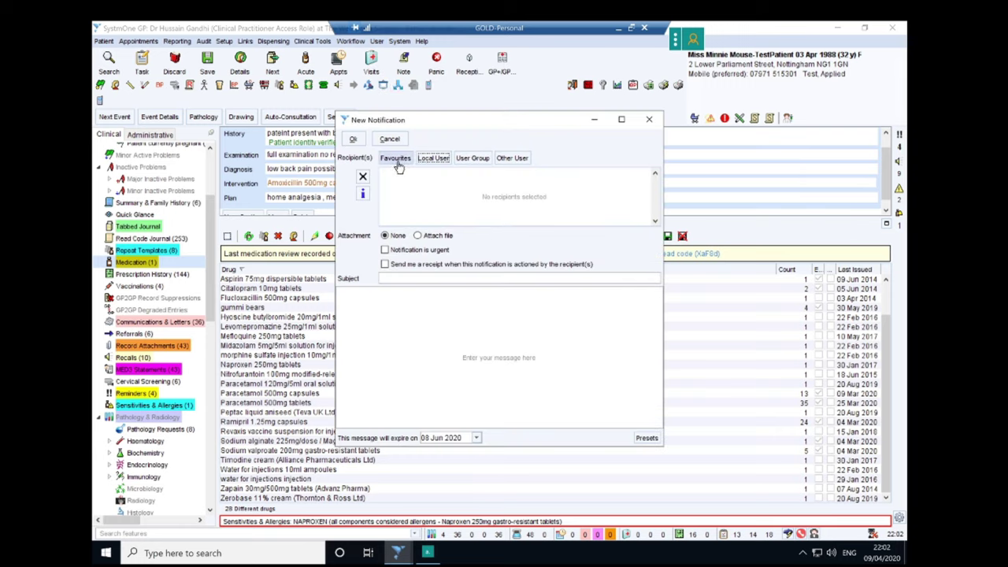
pyautogui.click(432, 158)
pyautogui.click(649, 120)
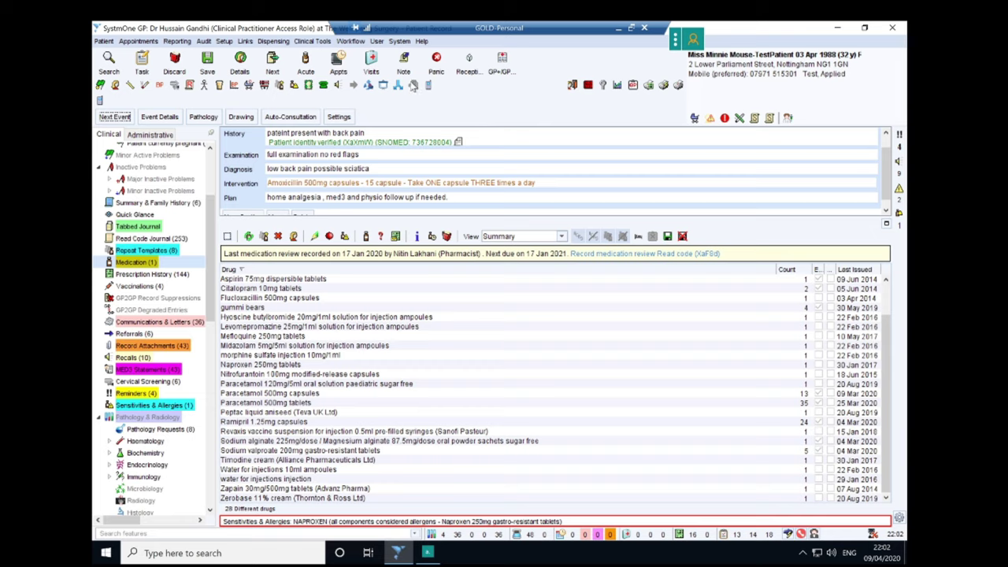
# - Send the instant message "hello" to the own logged-on user account, close Messaging and dismiss the received message
pyautogui.click(377, 41)
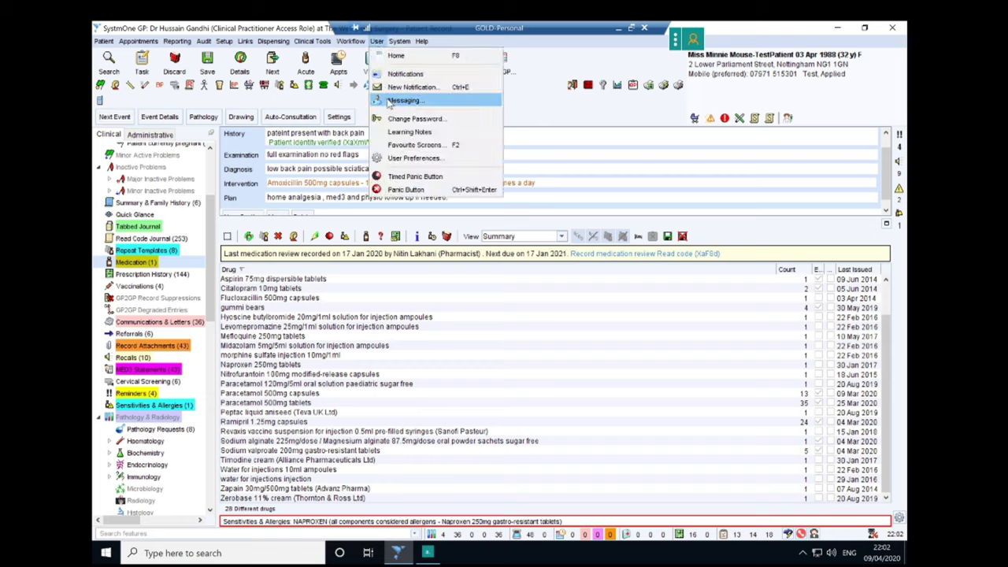
pyautogui.click(381, 43)
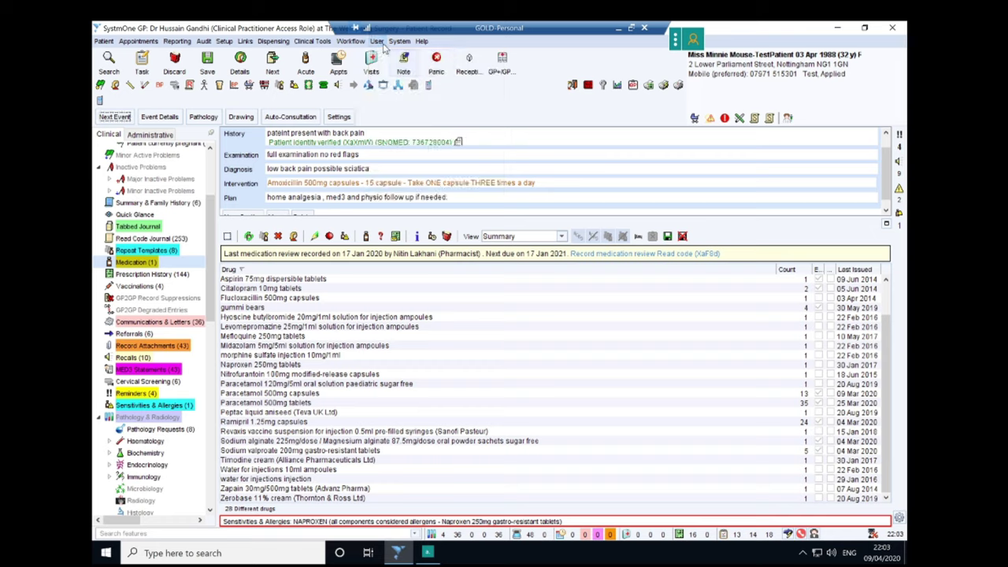
pyautogui.click(381, 43)
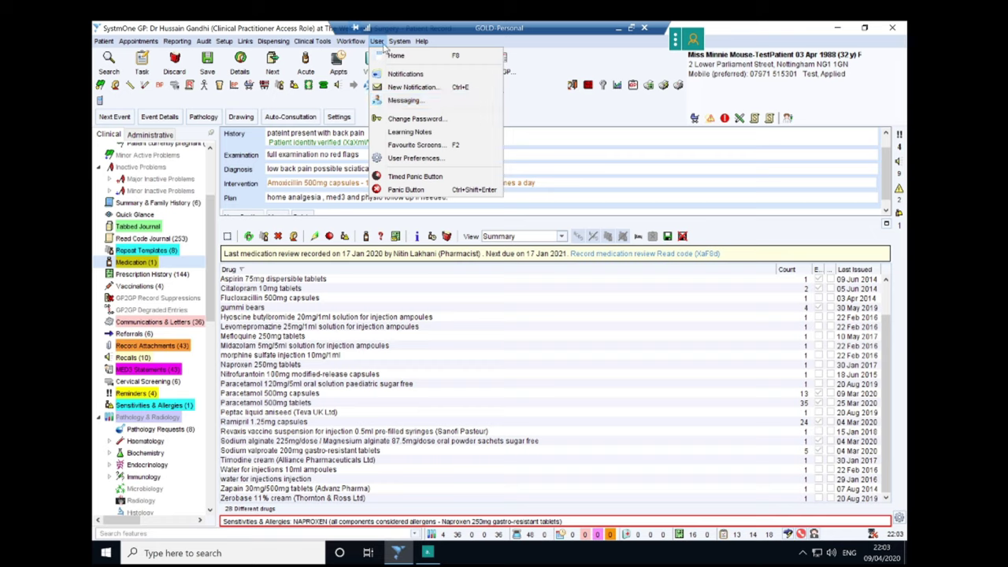
pyautogui.click(385, 101)
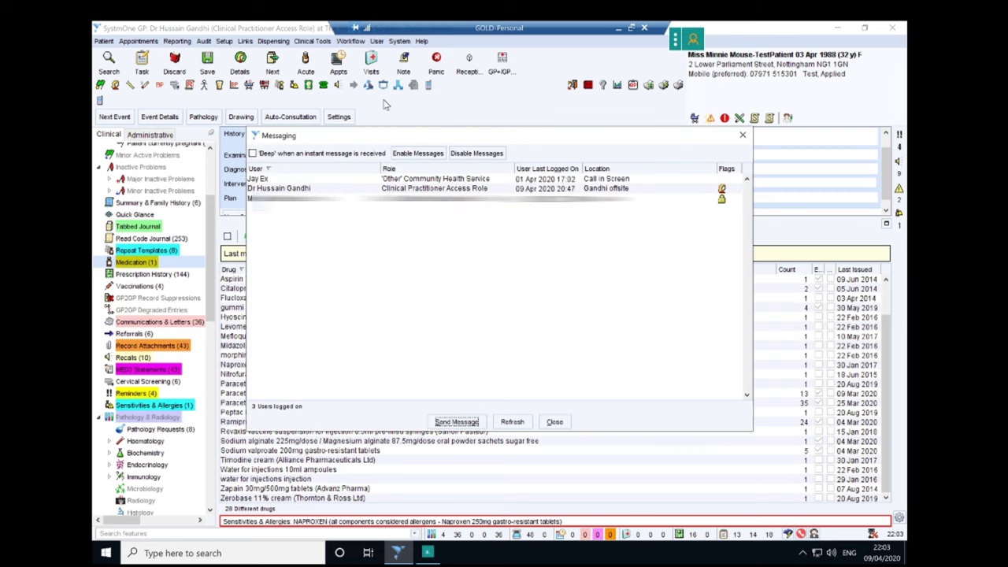
pyautogui.click(310, 189)
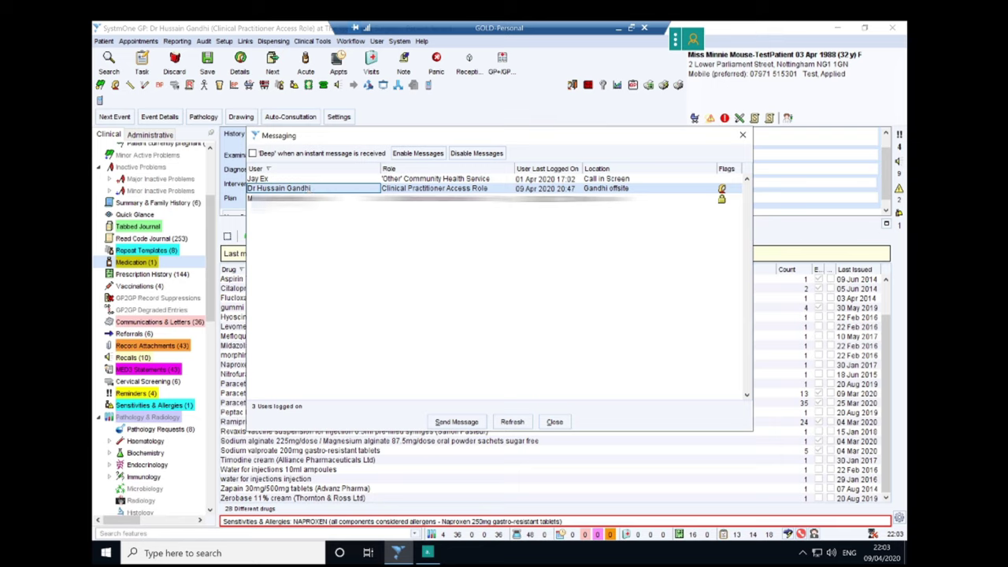
pyautogui.click(453, 425)
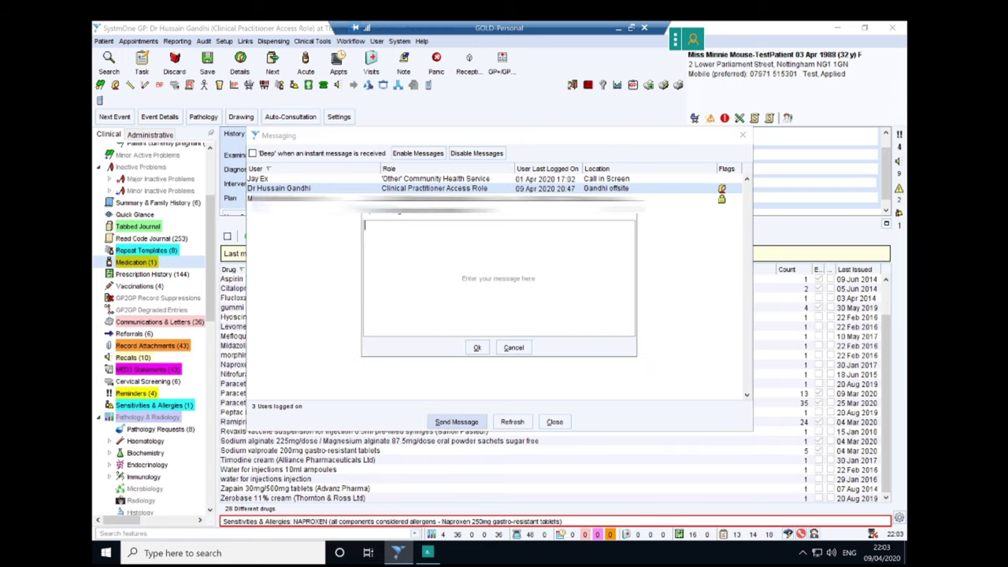
pyautogui.write('hello')
pyautogui.click(478, 349)
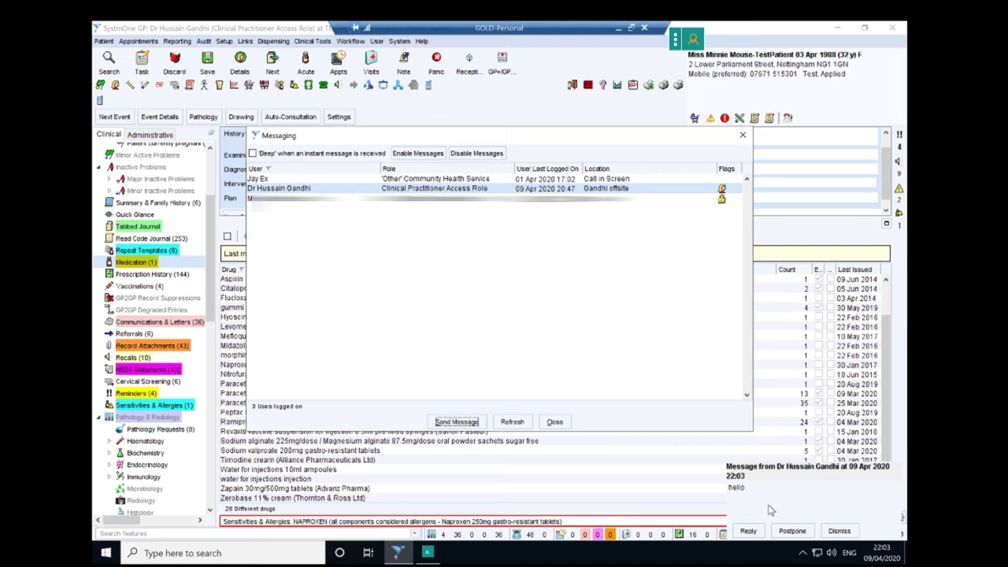
pyautogui.click(560, 423)
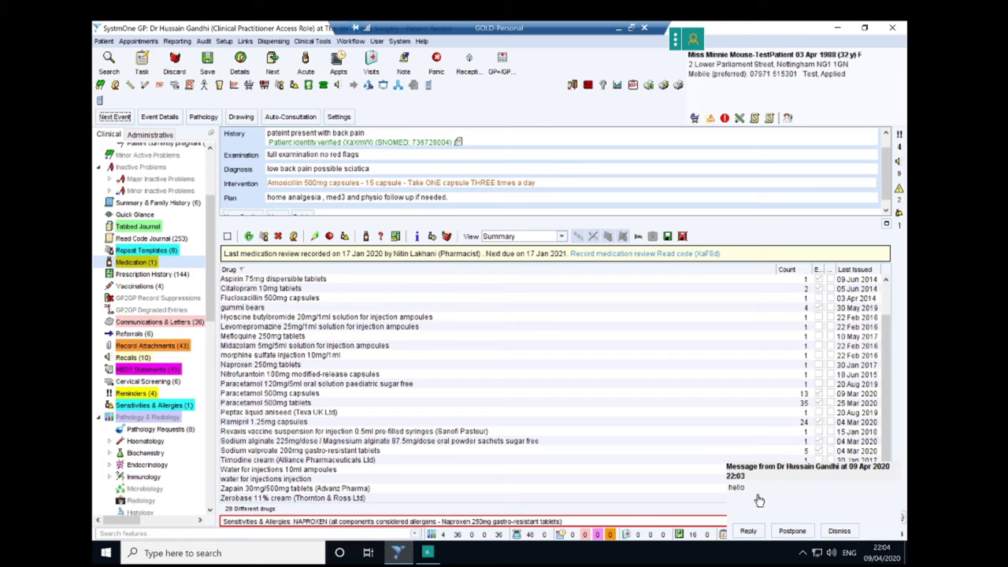
pyautogui.click(840, 532)
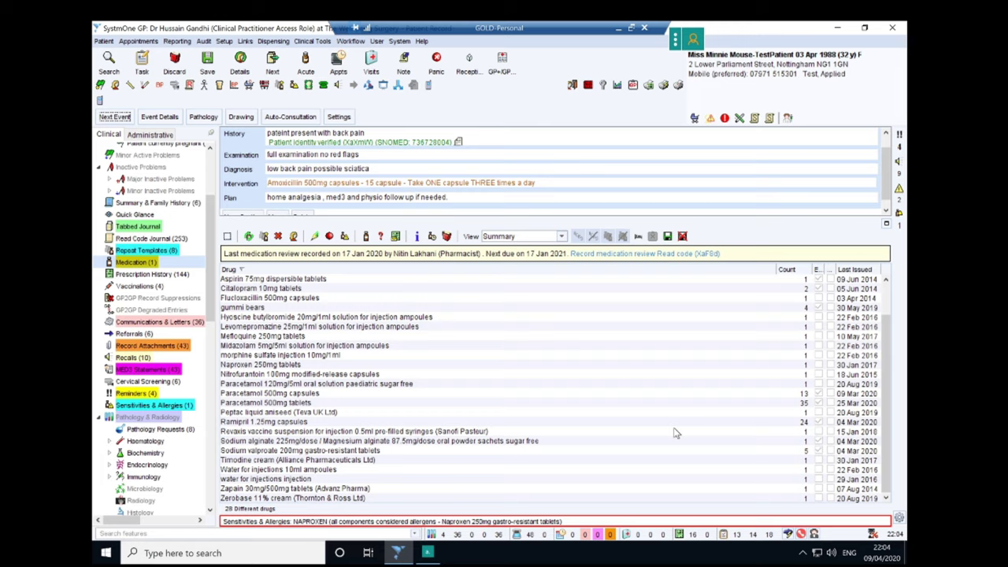
# - Start a new task for the patient and compare the user group and staff member recipient options, leaving Me as the recipient
pyautogui.click(142, 61)
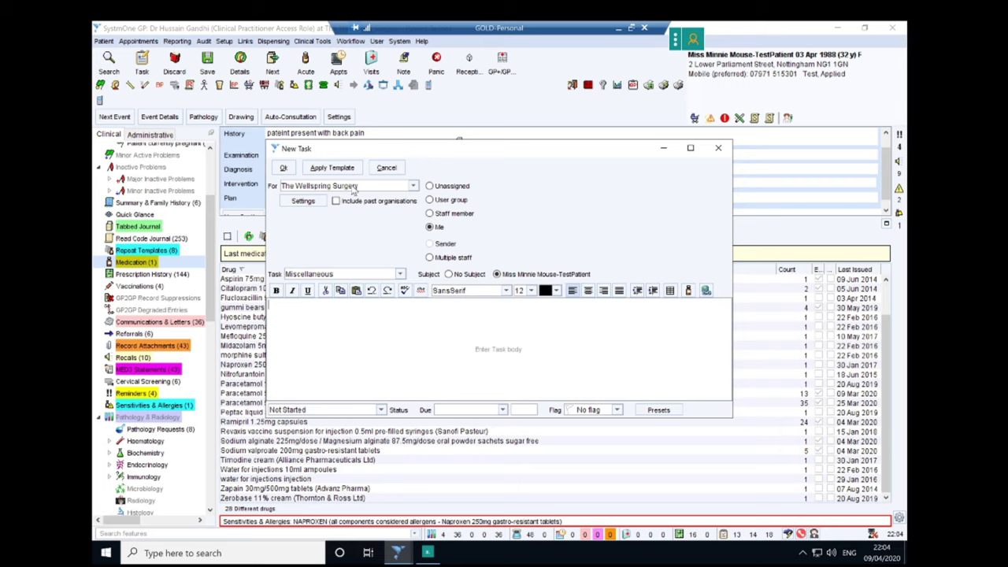
pyautogui.click(452, 200)
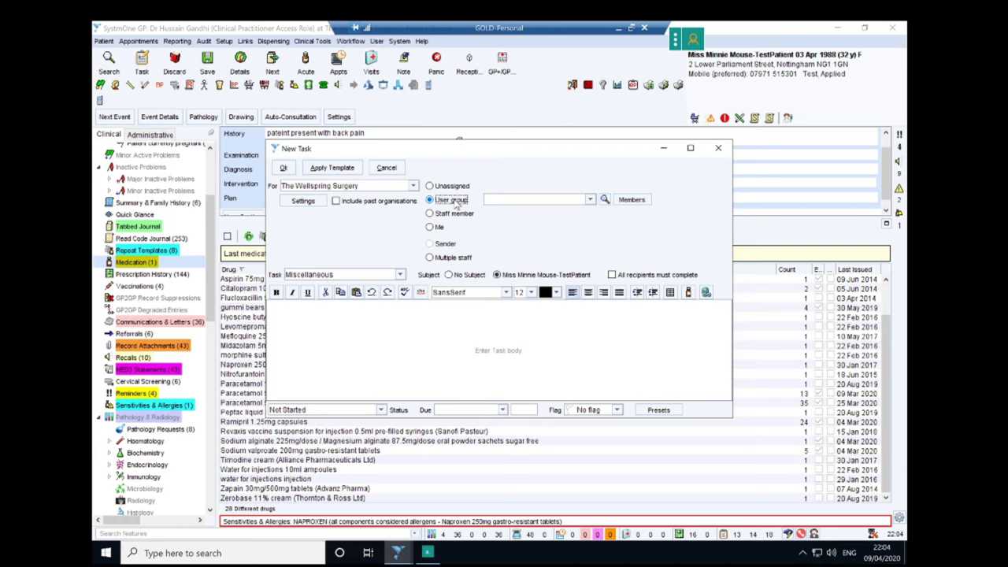
pyautogui.click(452, 213)
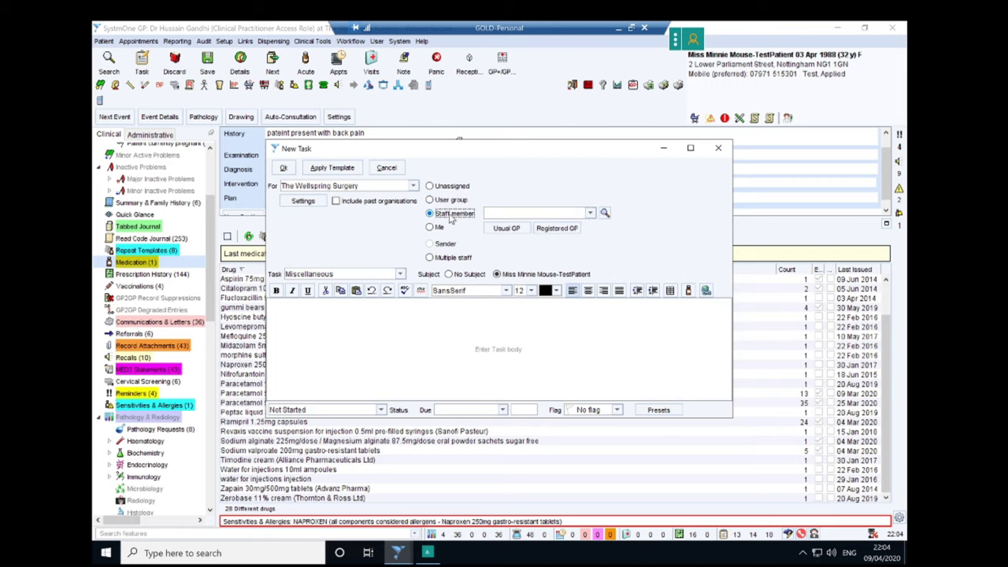
pyautogui.click(435, 227)
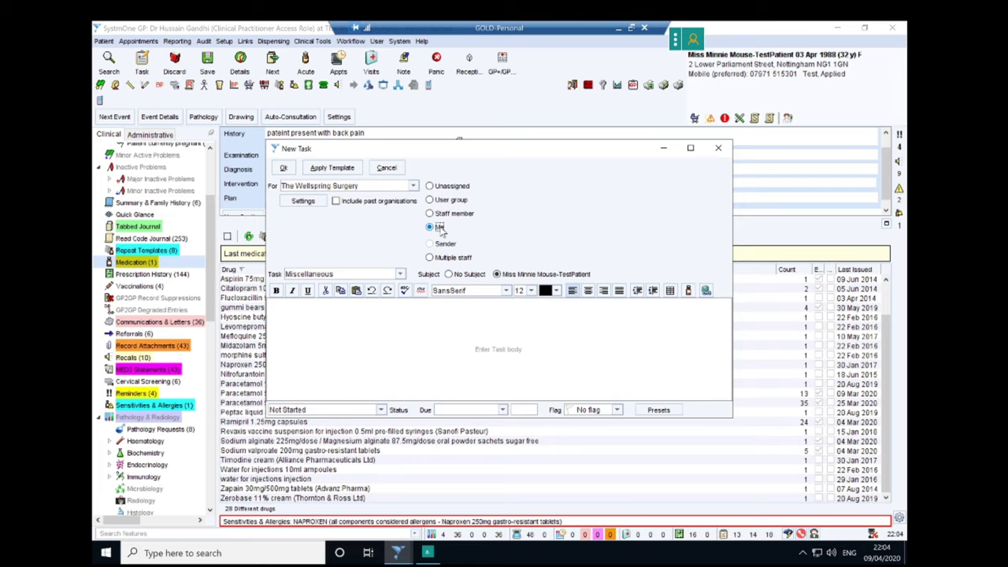
# - Look through the task types, keeping Miscellaneous, and the available task templates, and leave without applying a template or sending the task
pyautogui.click(400, 274)
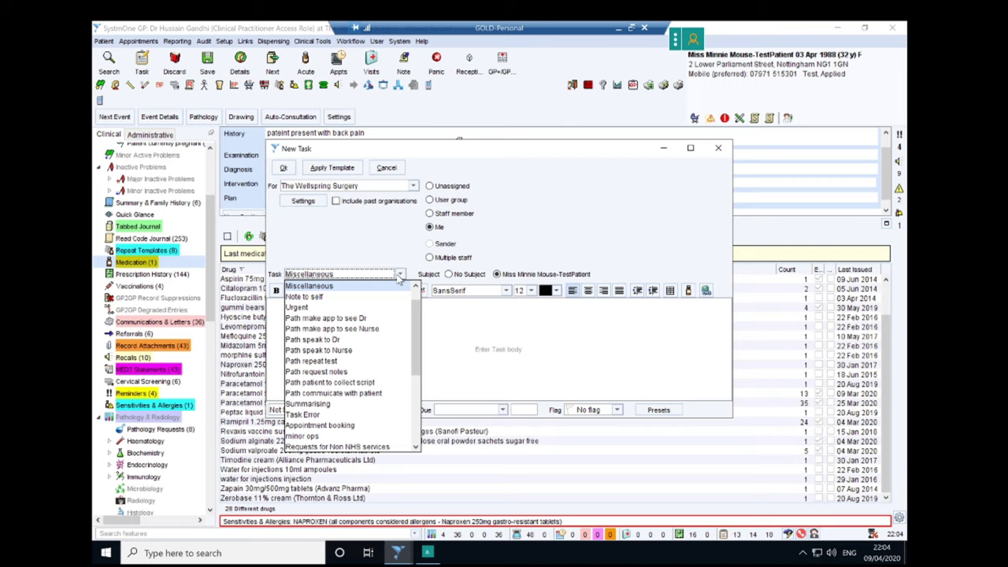
pyautogui.click(365, 247)
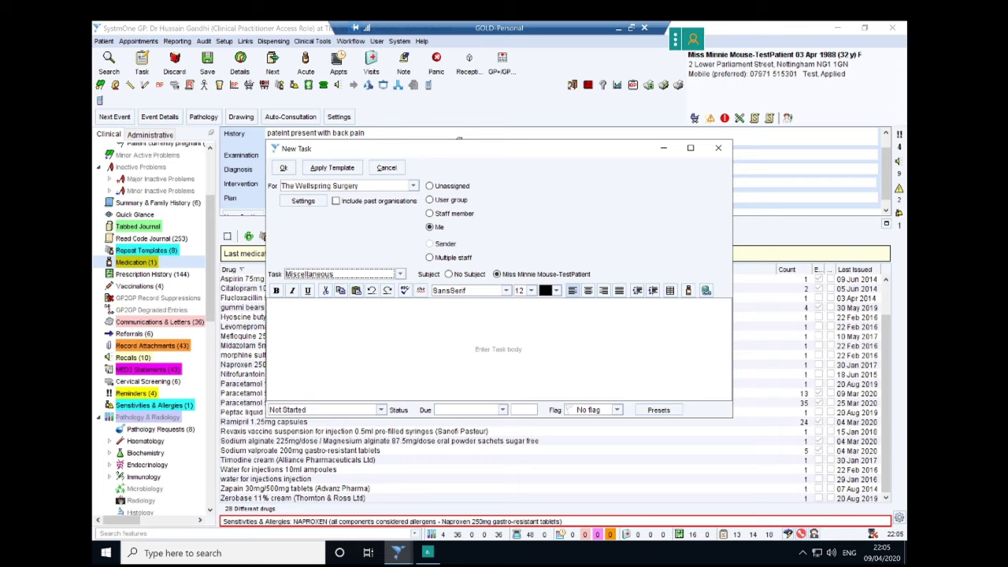
pyautogui.click(332, 167)
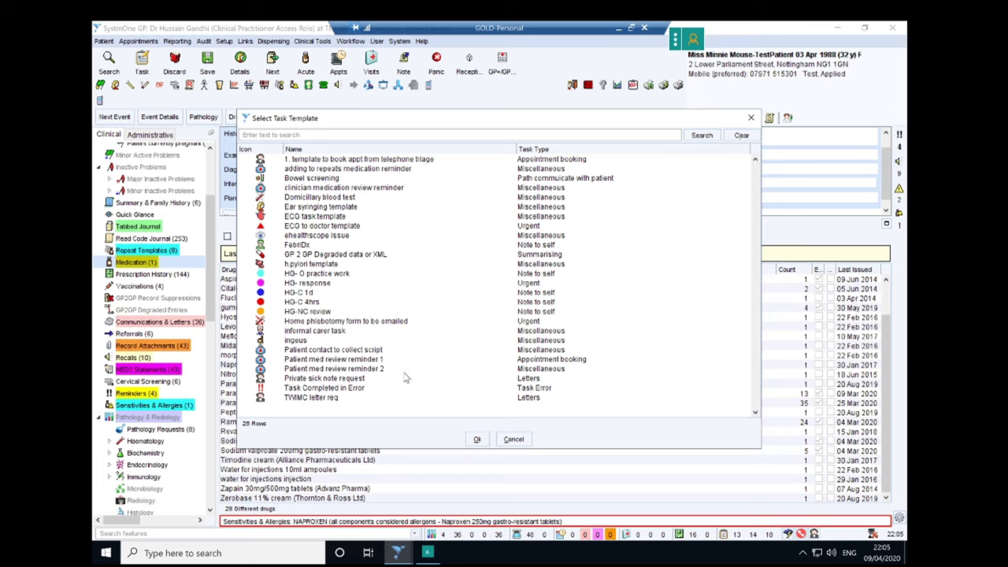
pyautogui.click(513, 440)
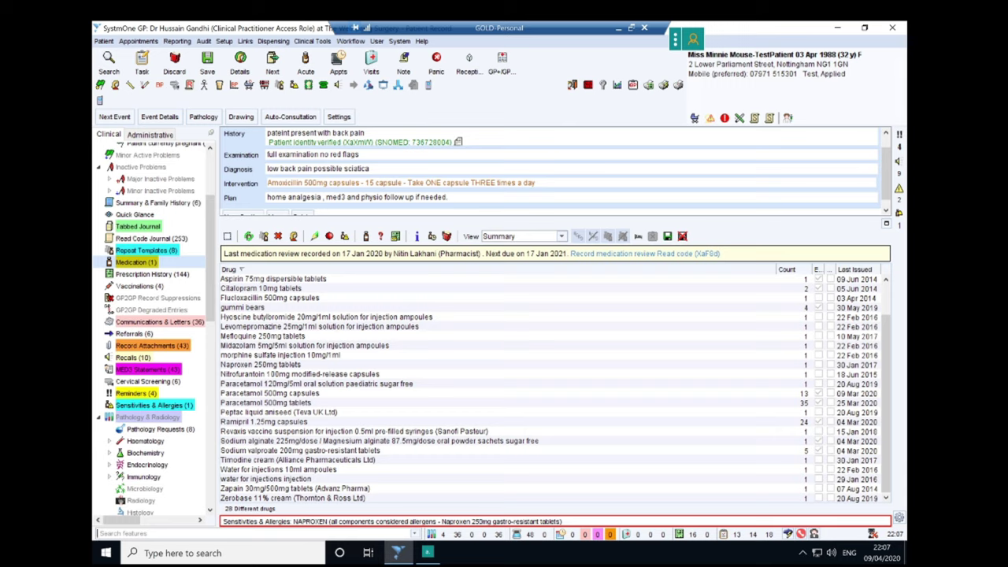
# - Search the system features for "help", view the suggested help entries and dismiss the list without opening any
pyautogui.write('help')
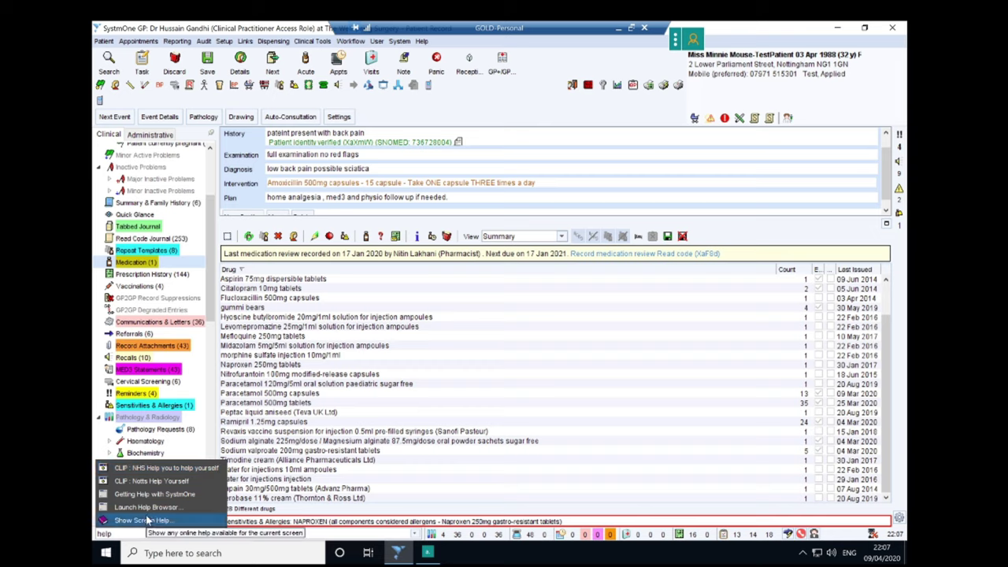
pyautogui.click(399, 405)
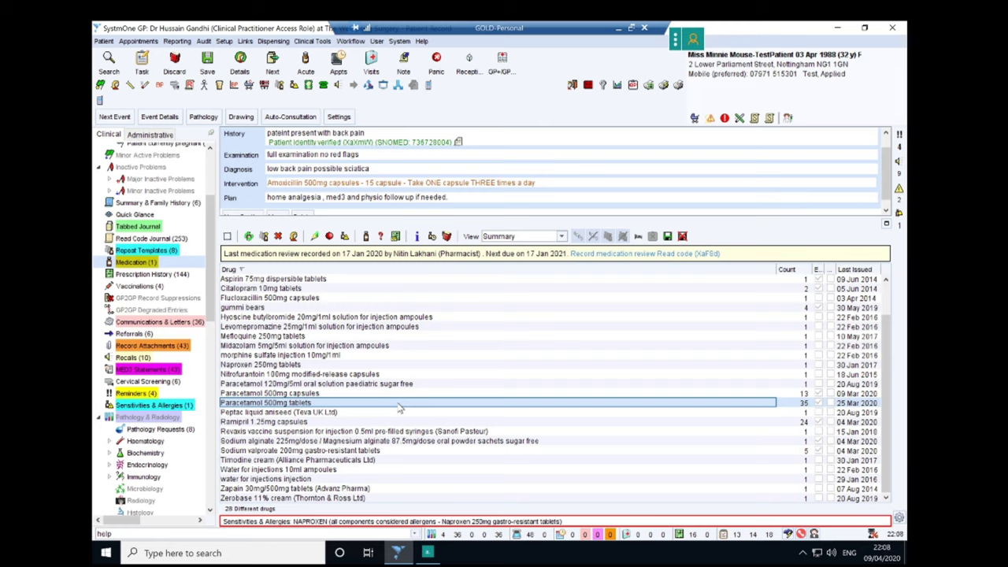
# - Bring up the template launcher, search it for "f12 p" and open the F12 Pathfinder favourite
pyautogui.press('F12')
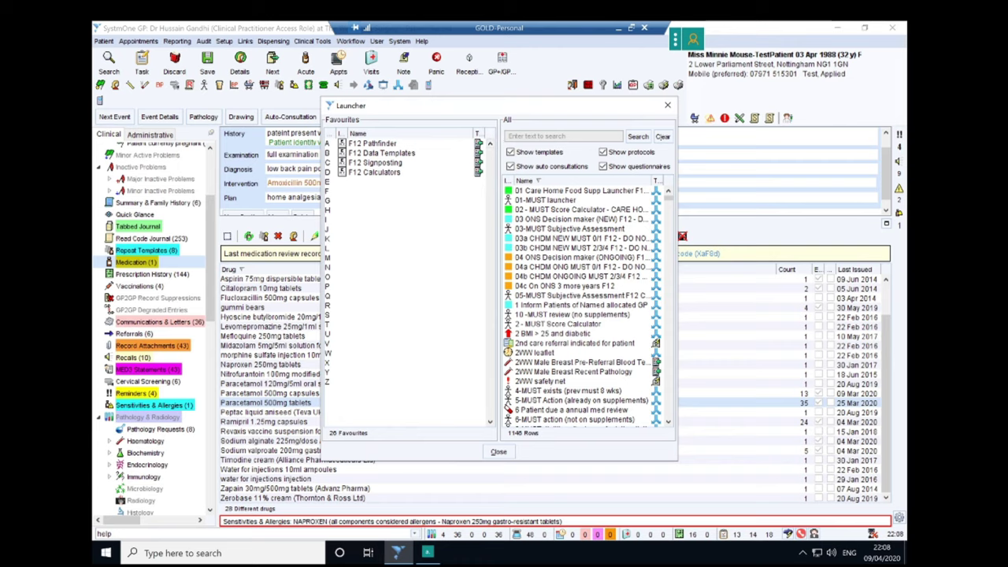
pyautogui.click(562, 135)
pyautogui.write('f12 p')
pyautogui.press('Return')
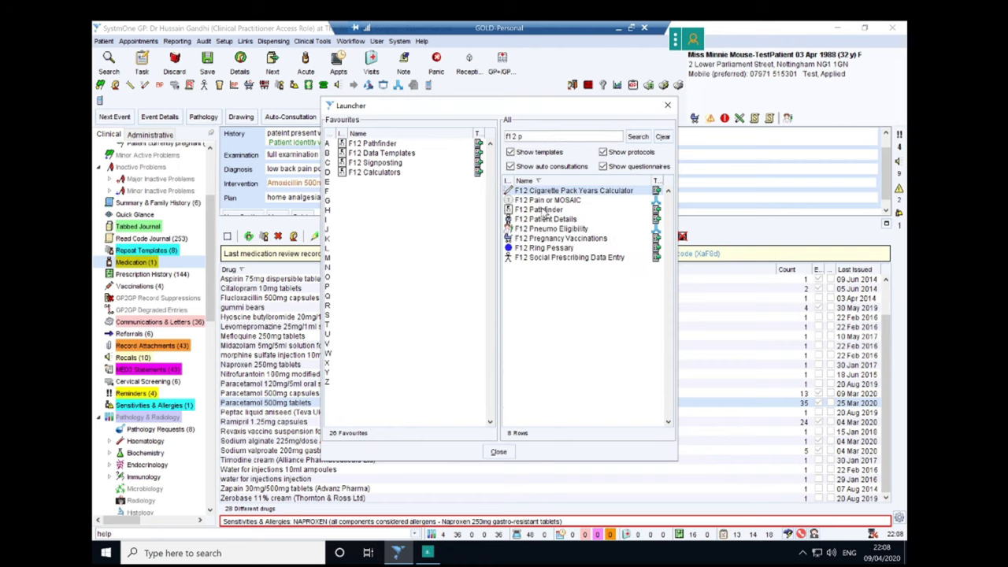
pyautogui.doubleClick(408, 145)
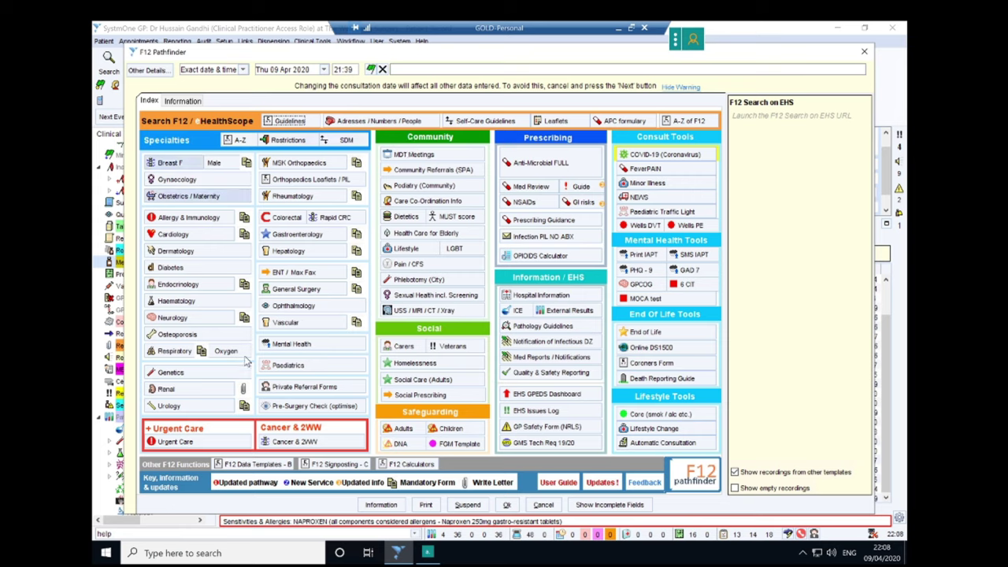
# - View the Cancer & 2WW resources and the Endocrinology referral page from F12 Pathfinder, cancelling each without entering data
pyautogui.click(294, 444)
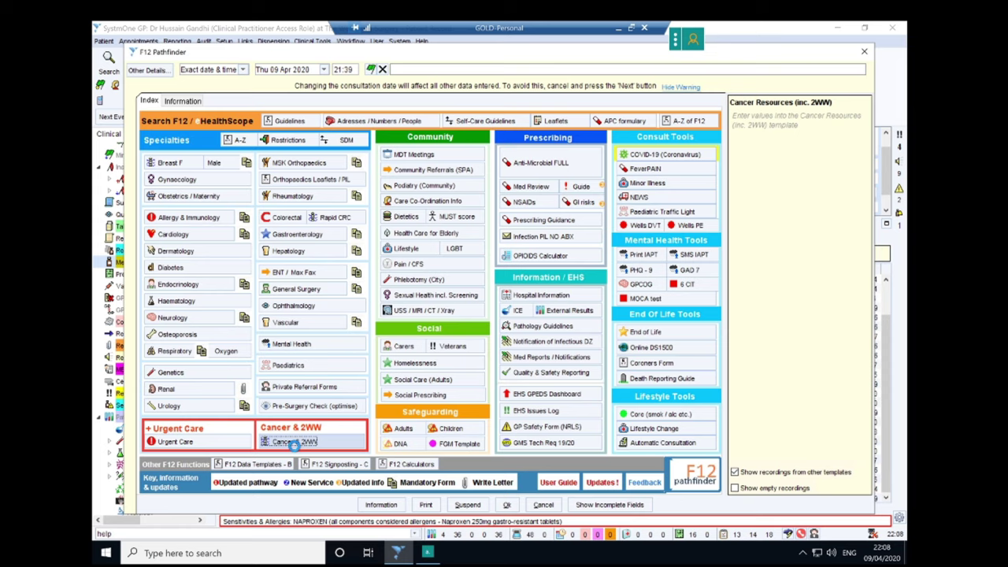
pyautogui.click(294, 443)
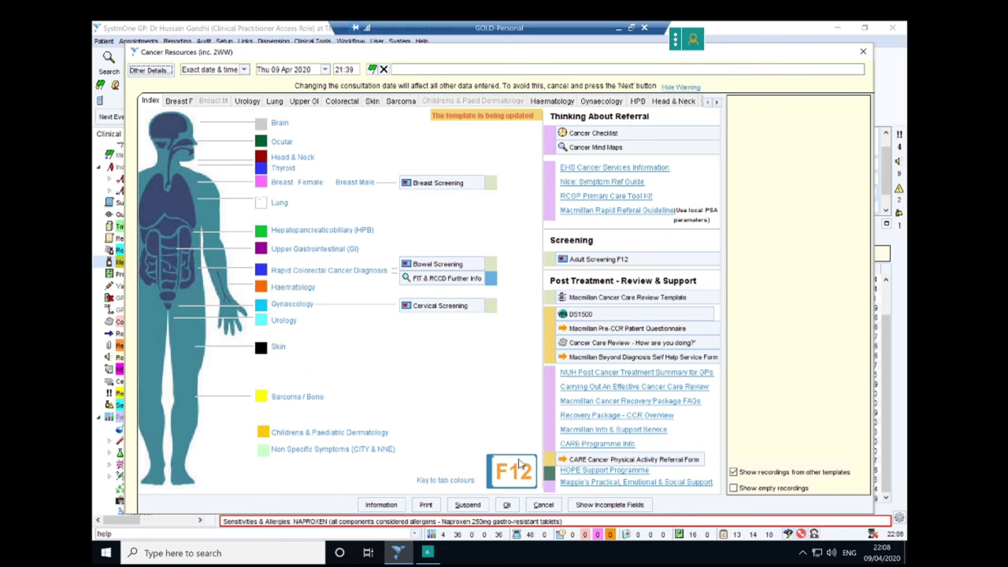
pyautogui.click(538, 504)
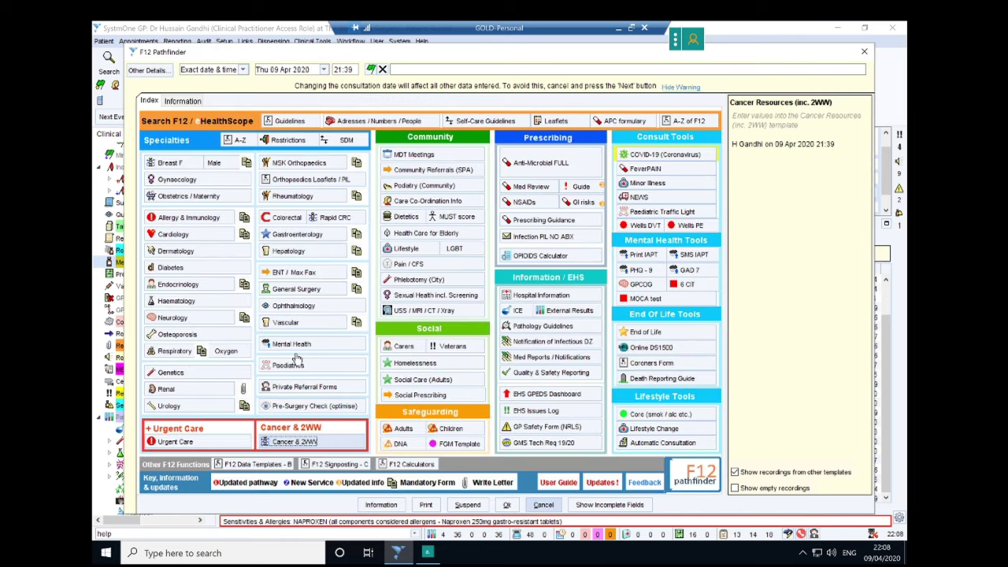
pyautogui.click(178, 285)
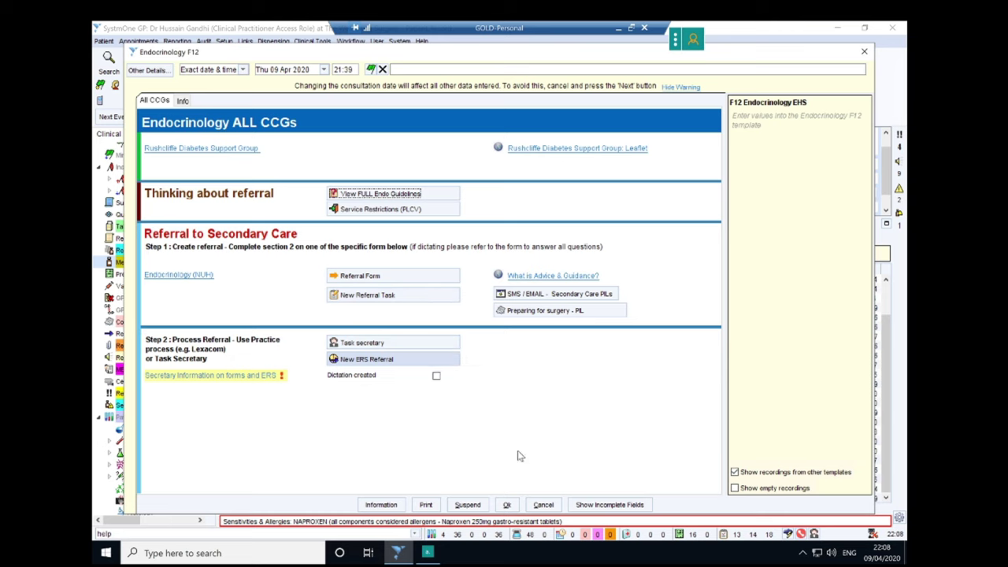
pyautogui.click(544, 505)
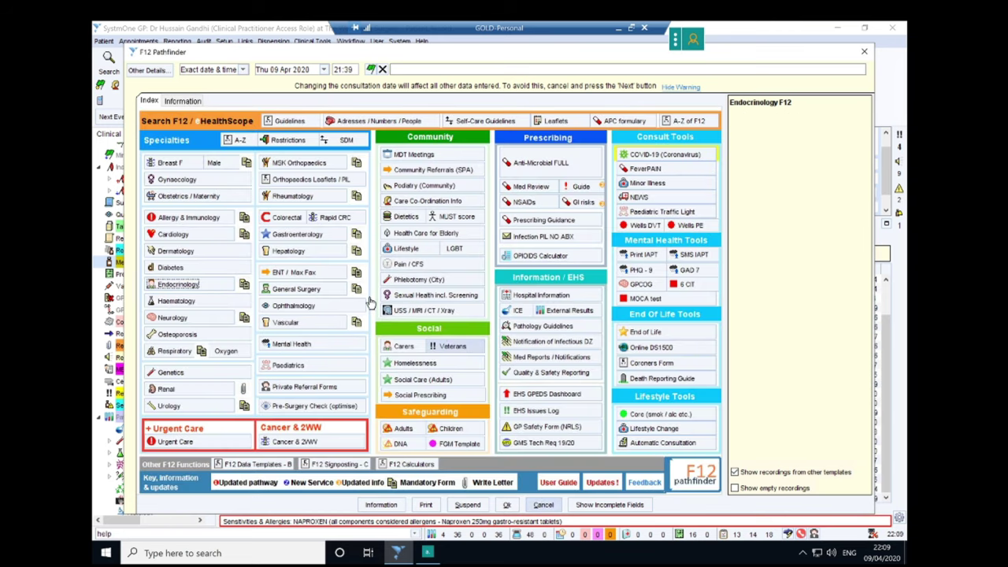
# - View the Mental Health template and its Adult MH page, and cancel out of it and F12 Pathfinder to the patient record
pyautogui.click(301, 348)
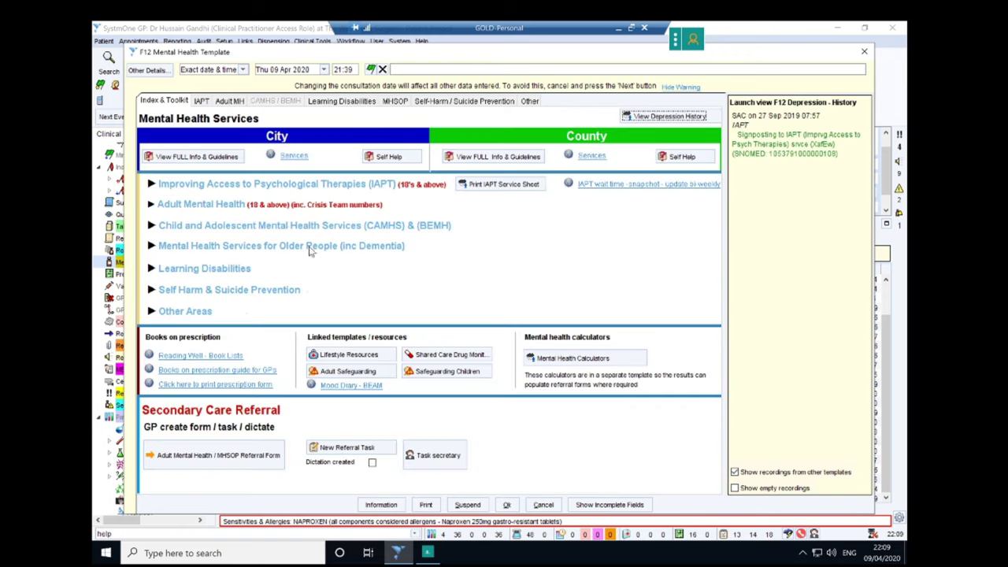
pyautogui.click(230, 101)
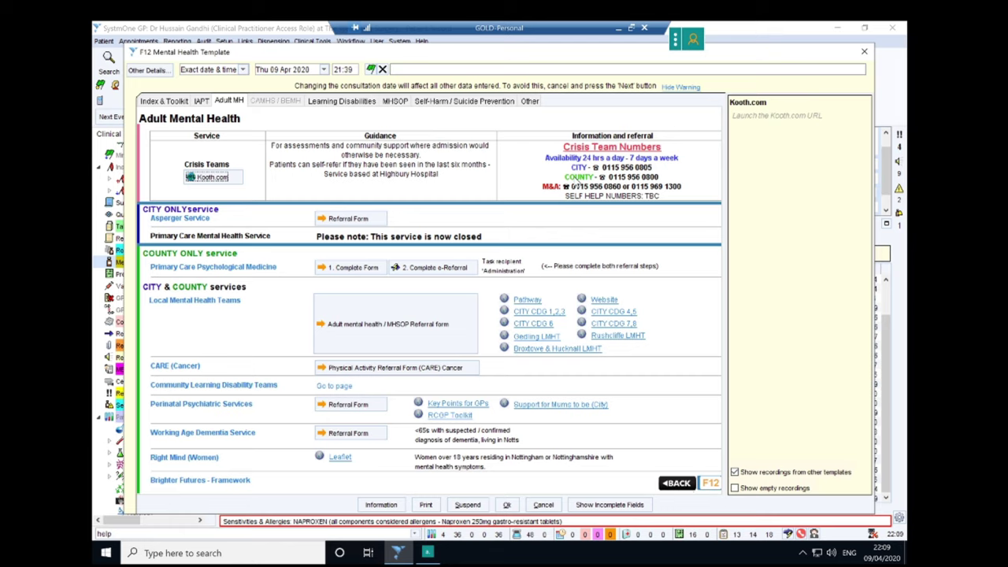
pyautogui.click(545, 505)
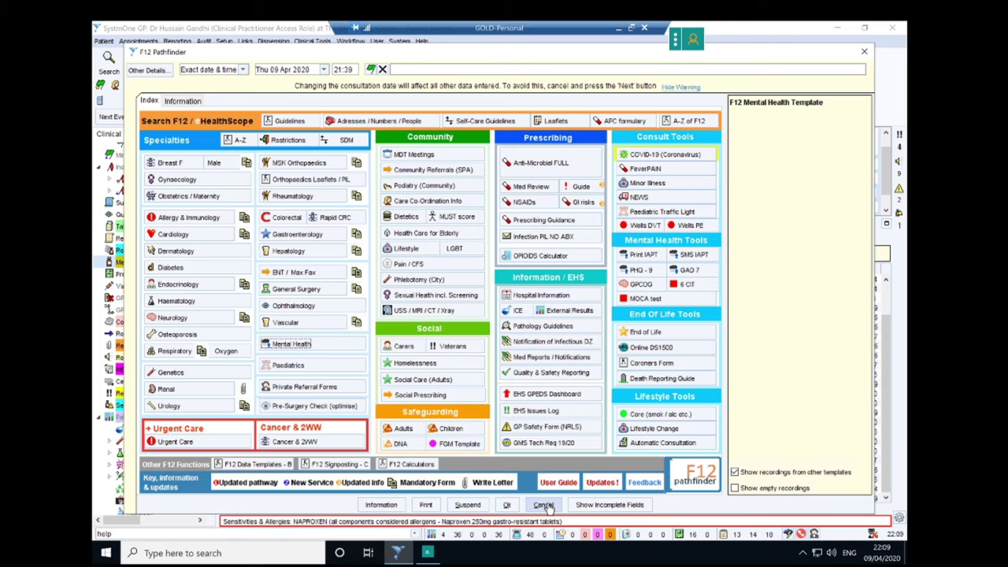
pyautogui.click(544, 505)
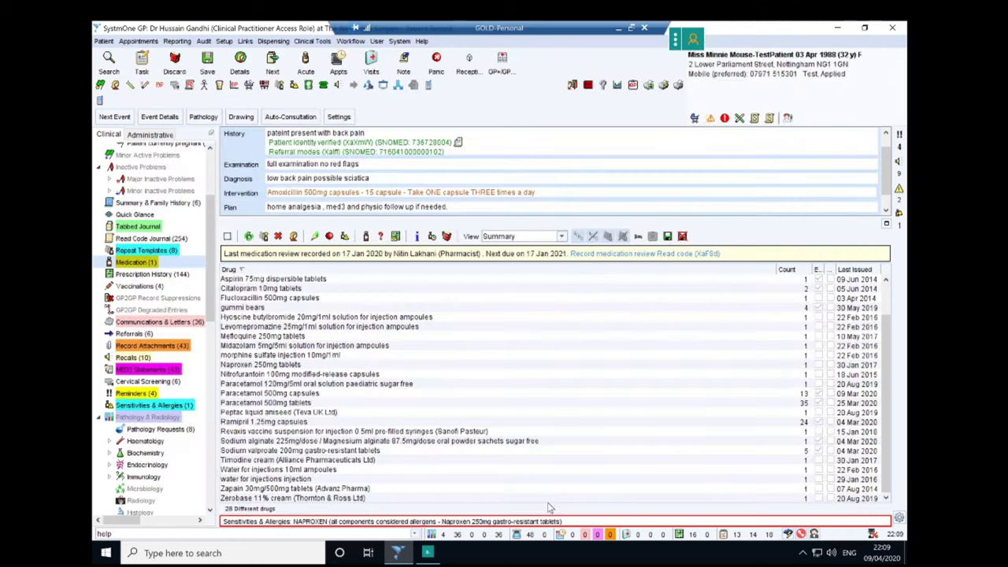